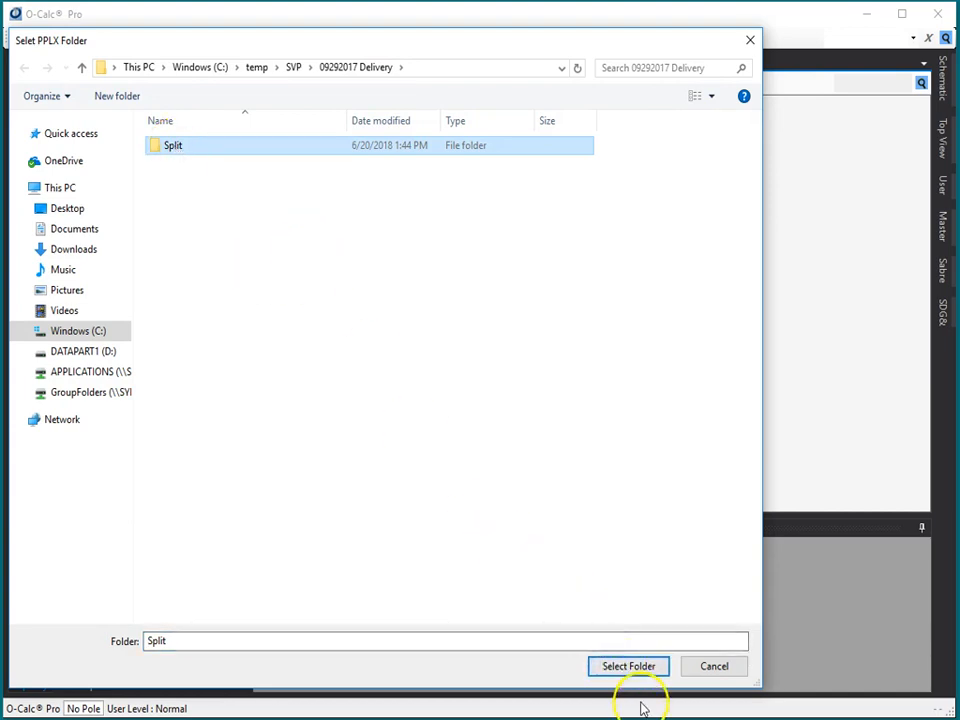
# - Load the pole files from the Split folder in 09292017 Delivery and survey their locations on the line design map
pyautogui.click(630, 669)
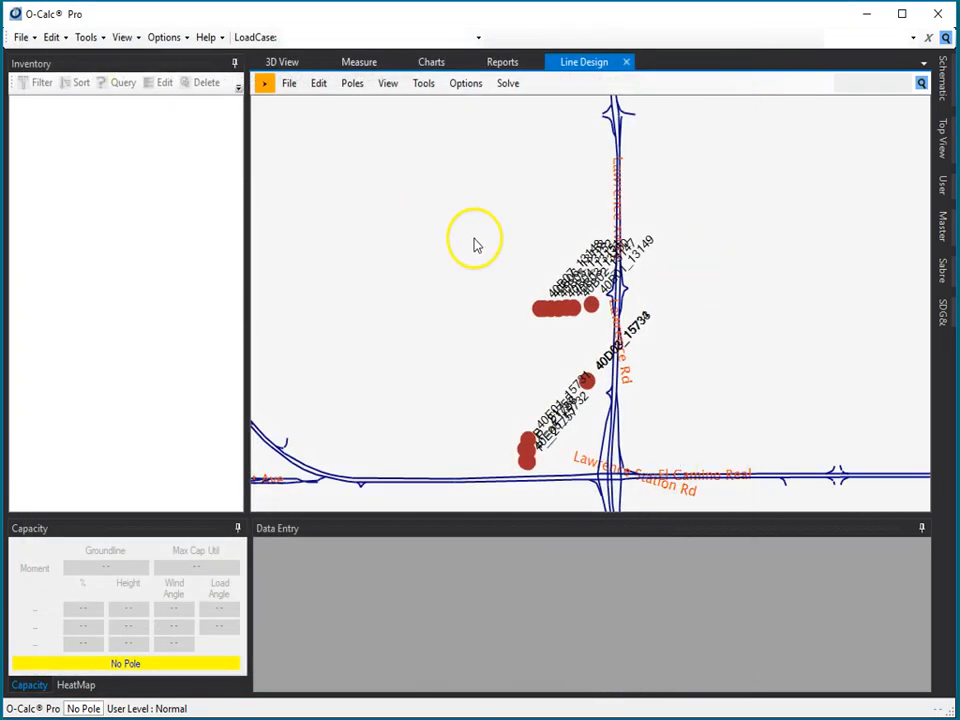
pyautogui.scroll(5, 615, 321)
pyautogui.moveTo(765, 493); pyautogui.dragTo(621, 331)
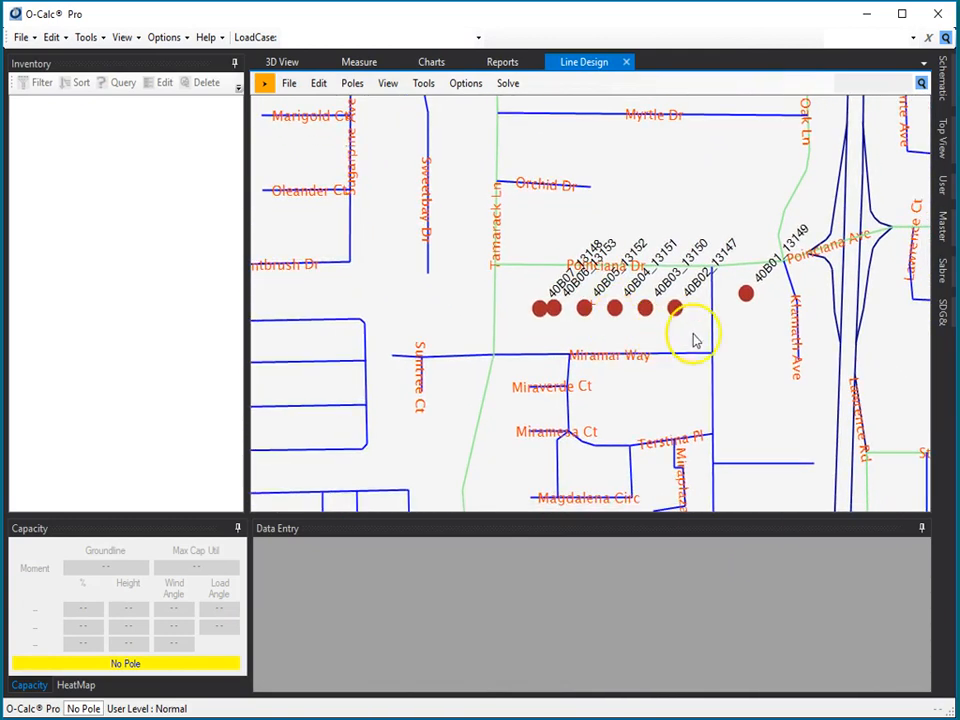
pyautogui.moveTo(679, 334); pyautogui.dragTo(467, 326)
pyautogui.scroll(-4, 604, 307)
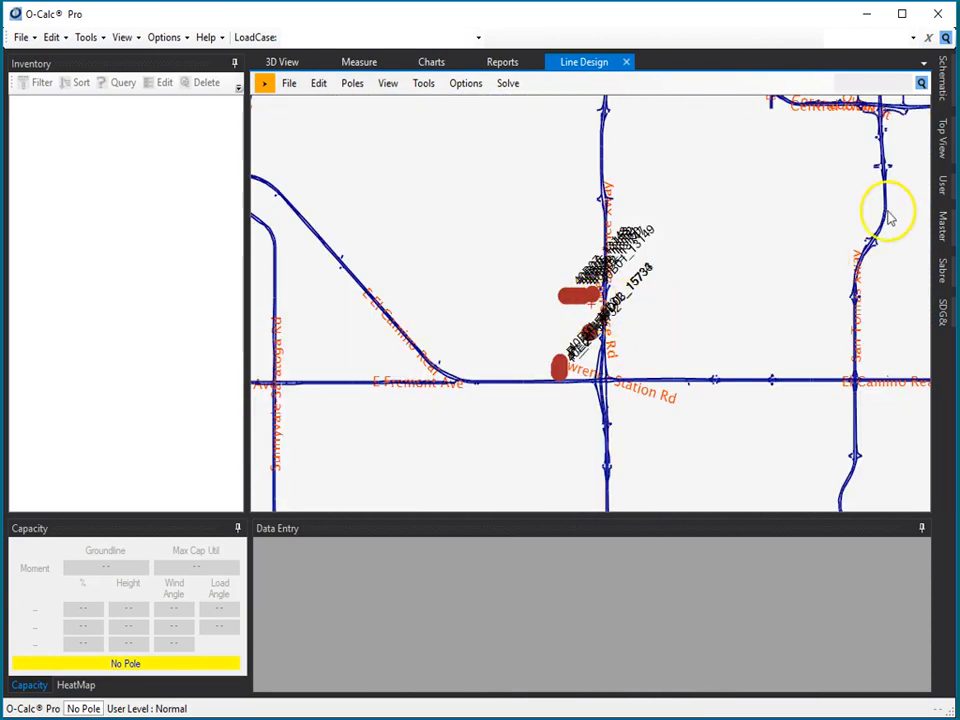
pyautogui.scroll(4, 583, 313)
pyautogui.scroll(-4, 592, 300)
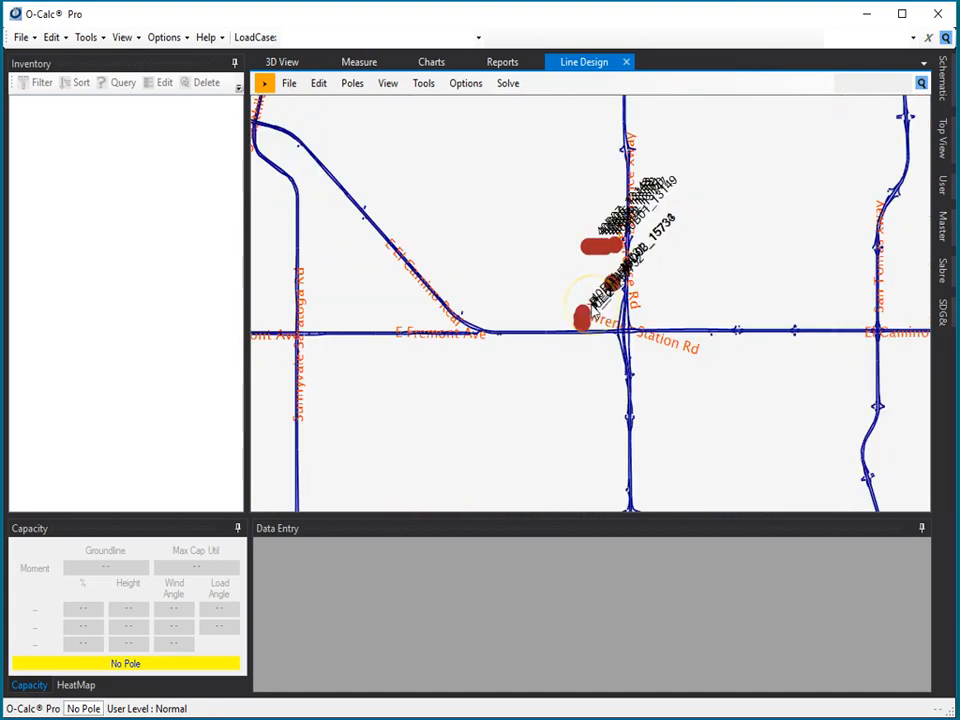
# - Select poles 40B07_13148, 40B06_13153 and 40B05_13152 in the row along Poinciana Dr
pyautogui.scroll(3, 600, 258)
pyautogui.scroll(3, 594, 308)
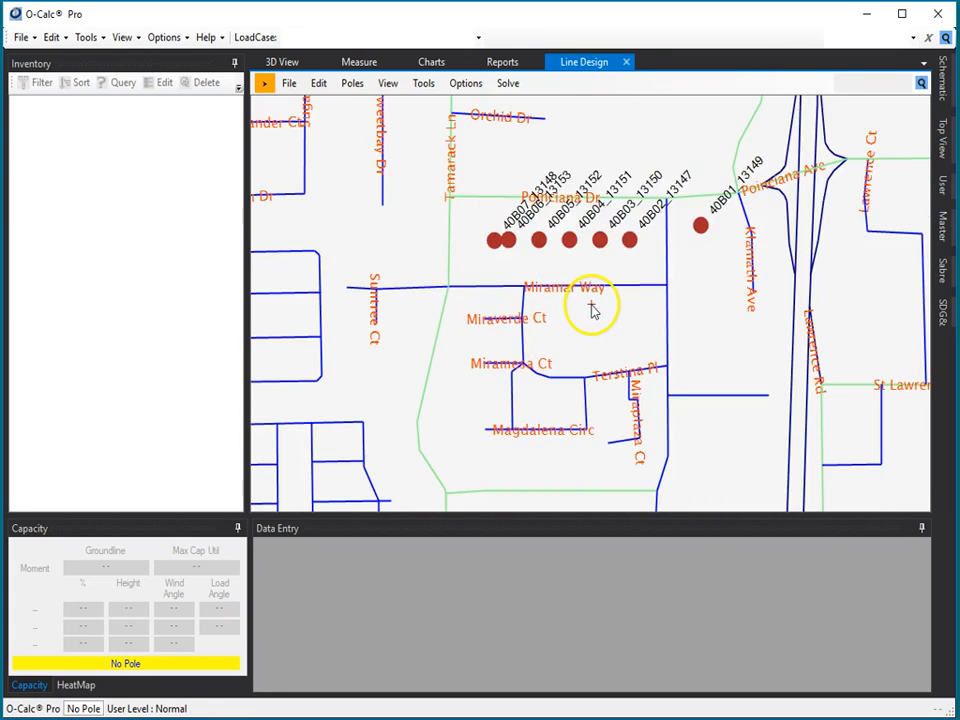
pyautogui.scroll(2, 592, 310)
pyautogui.scroll(-2, 591, 306)
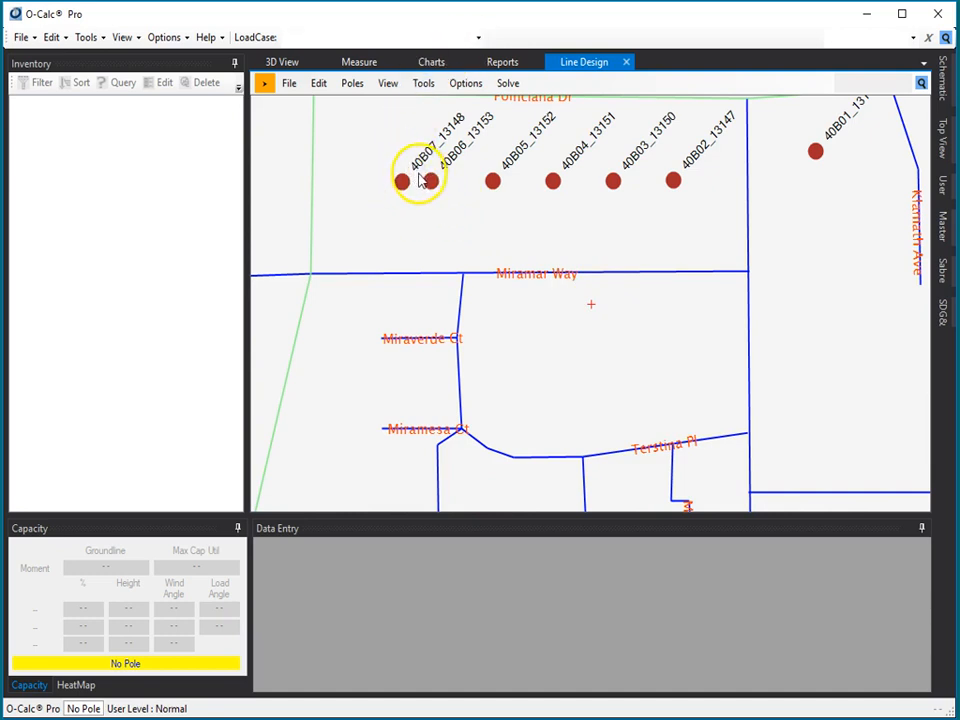
pyautogui.rightClick(400, 188)
pyautogui.click(484, 214)
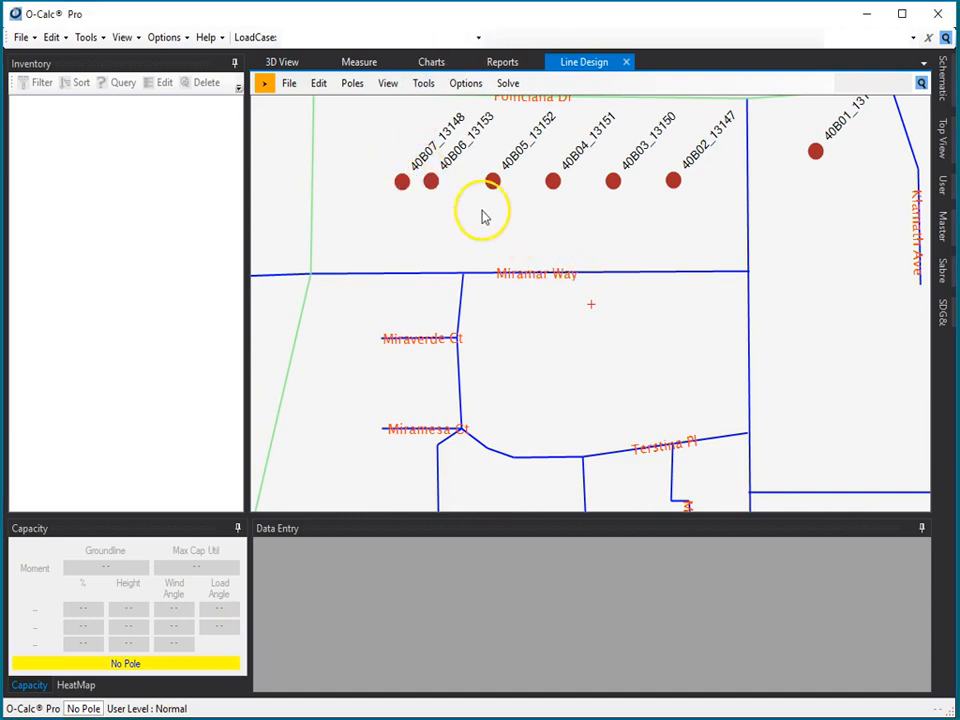
pyautogui.click(403, 184)
pyautogui.click(432, 184)
pyautogui.click(493, 182)
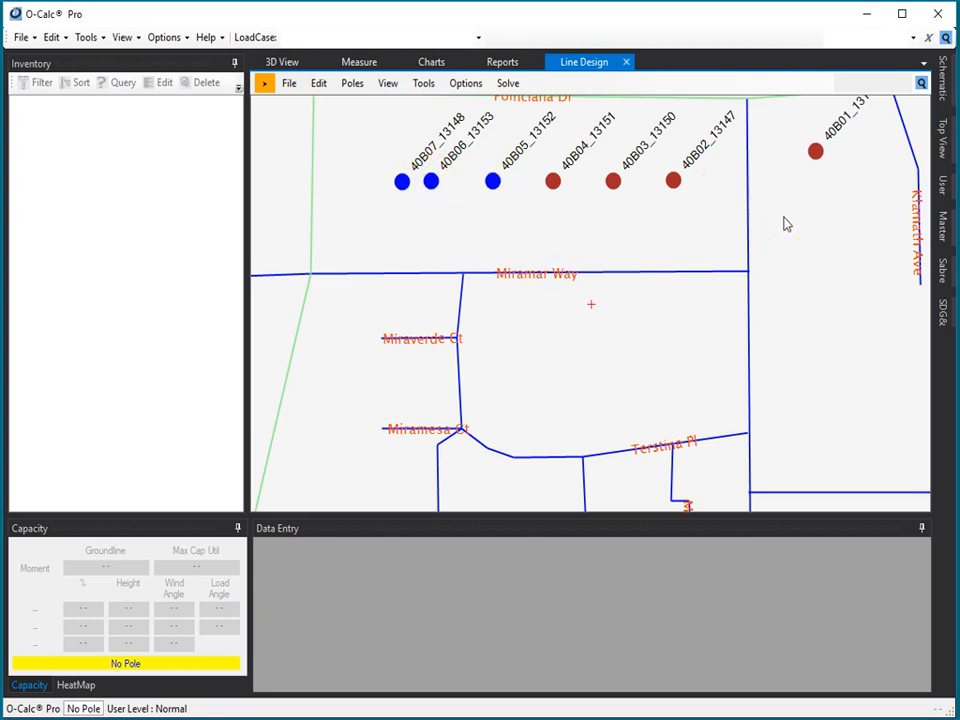
# - Start a new line design from the selected poles and save it as Junk.pplld, replacing the existing file
pyautogui.click(289, 85)
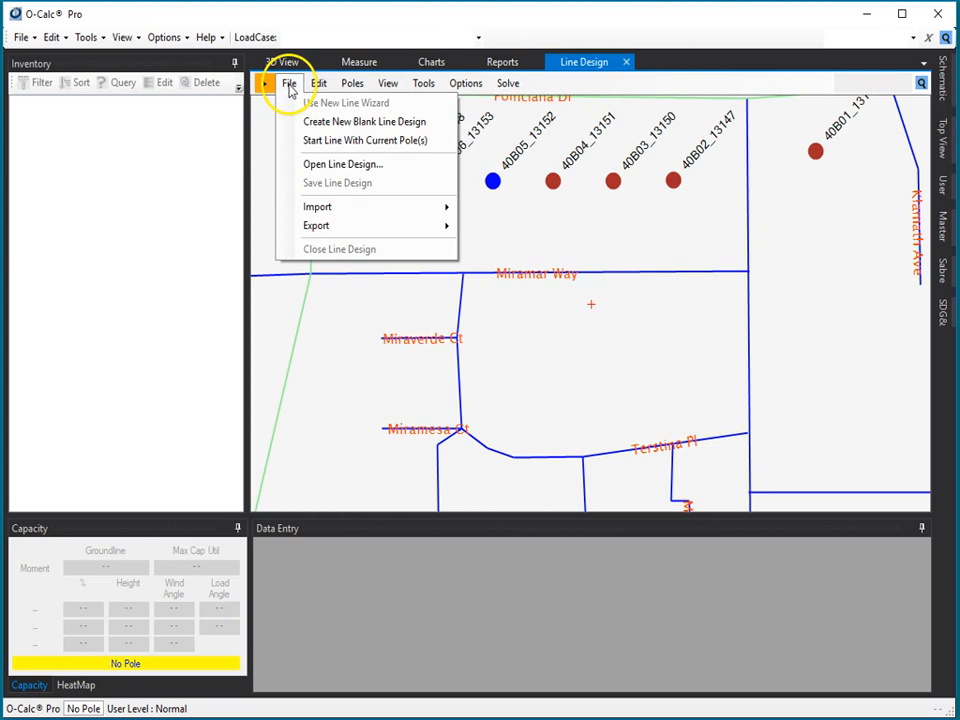
pyautogui.click(386, 142)
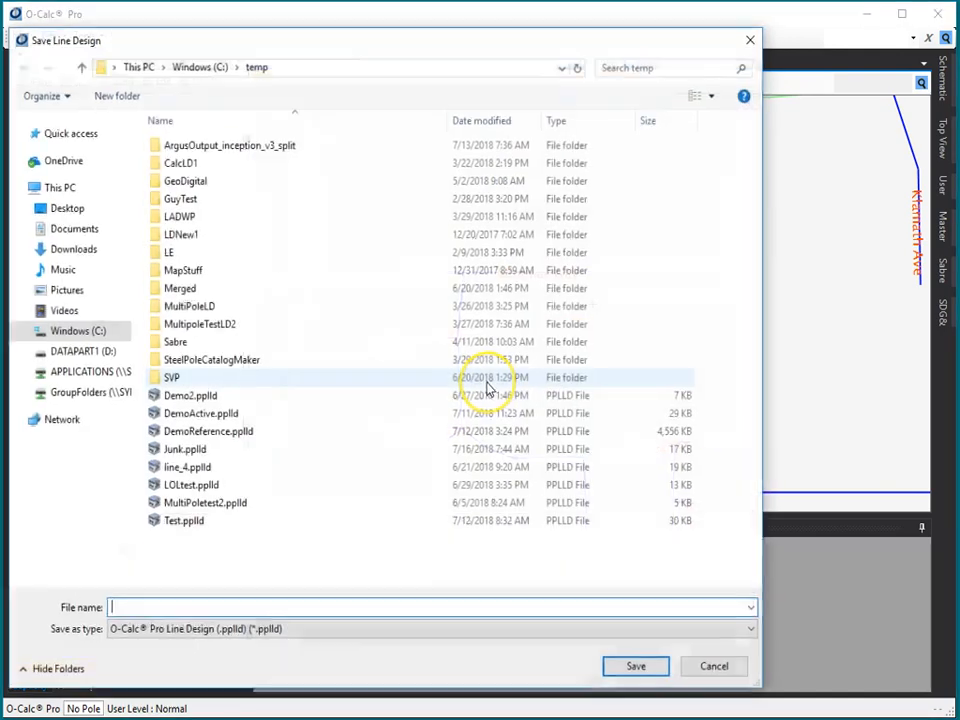
pyautogui.click(197, 450)
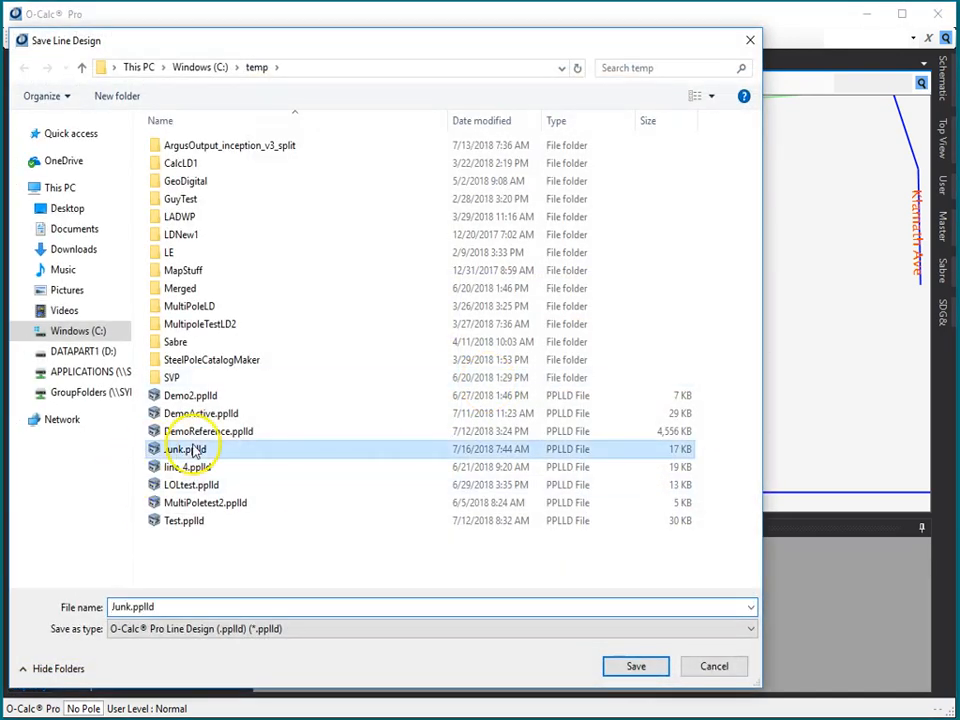
pyautogui.click(636, 665)
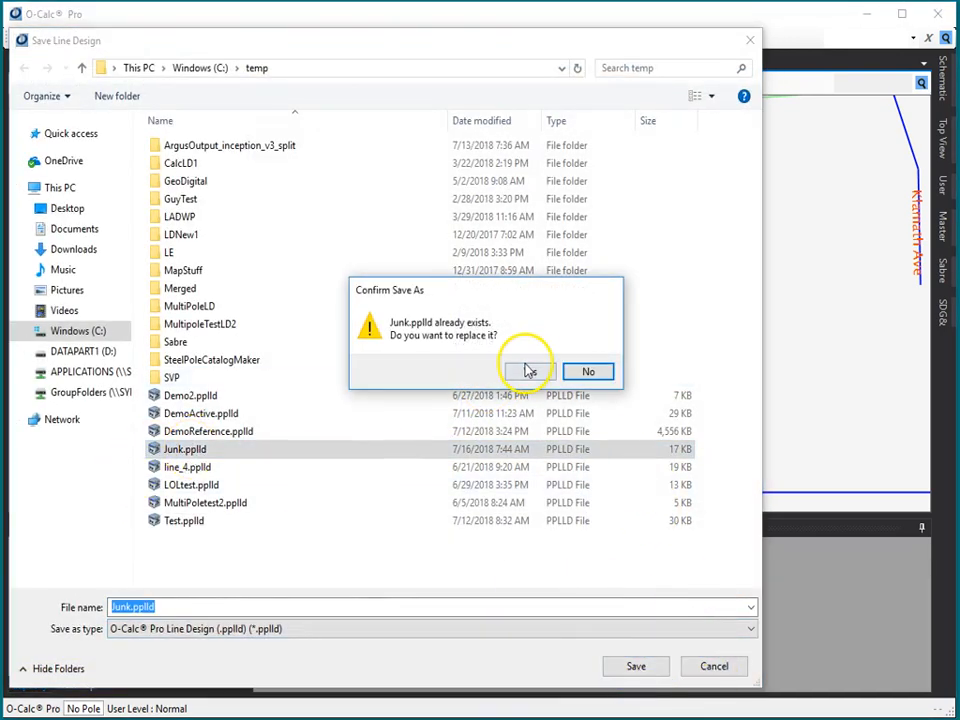
pyautogui.click(530, 370)
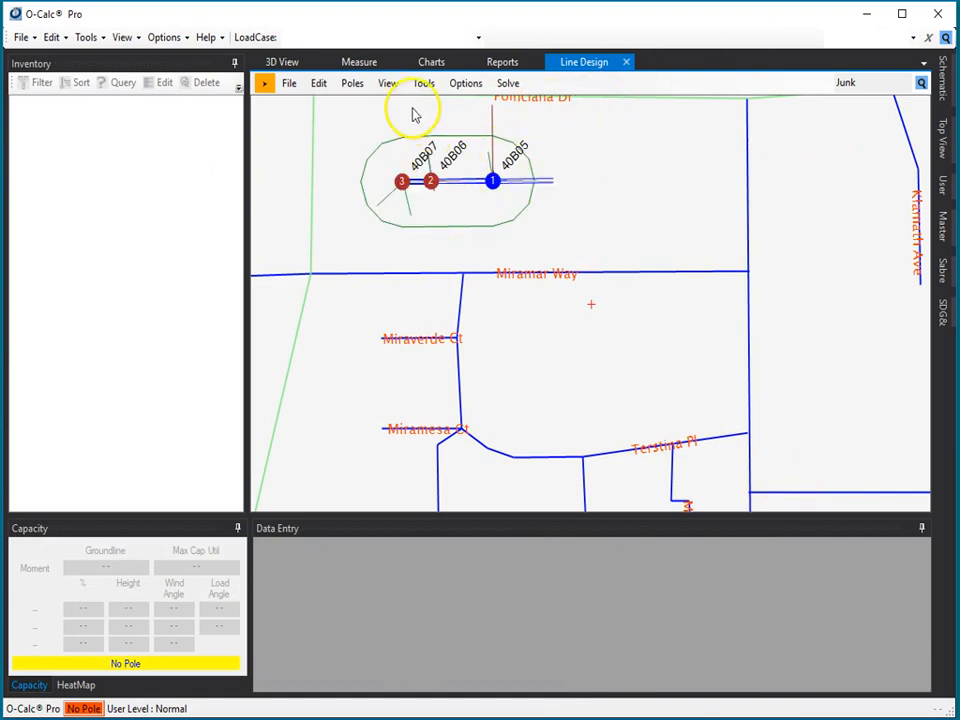
# - Make pole 40B07 at the west end of the new line the current pole
pyautogui.scroll(-1, 546, 169)
pyautogui.scroll(2, 589, 301)
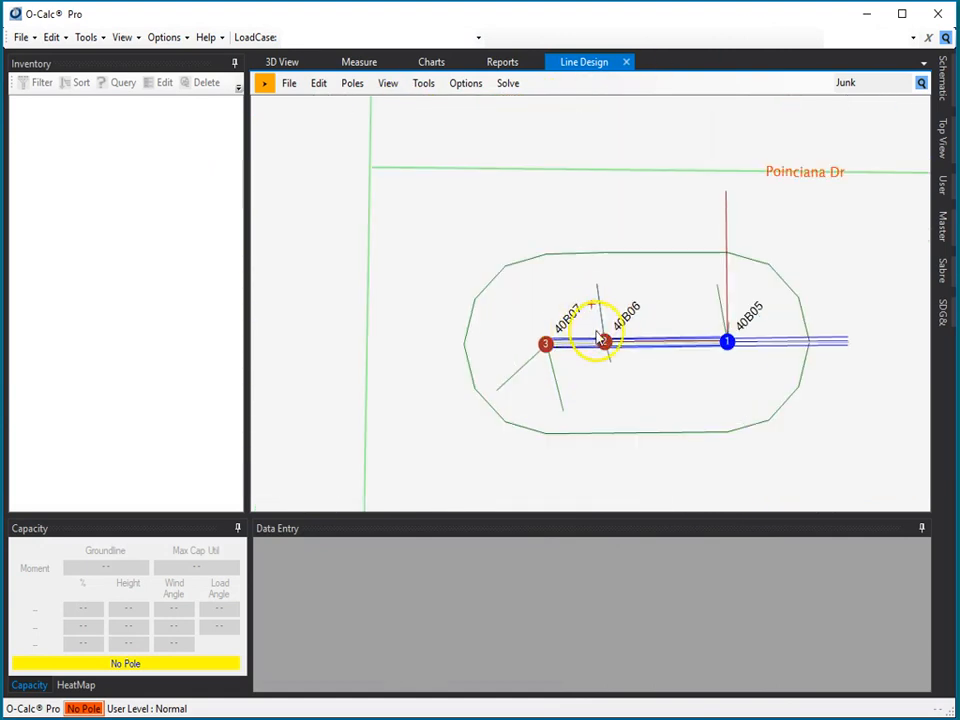
pyautogui.scroll(1, 591, 306)
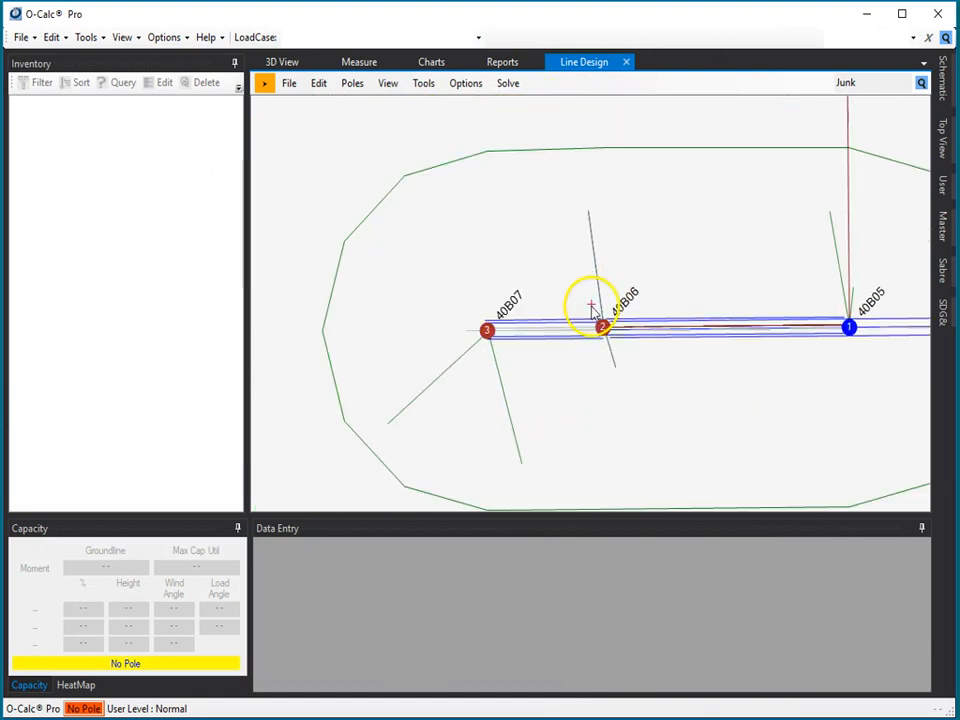
pyautogui.click(487, 331)
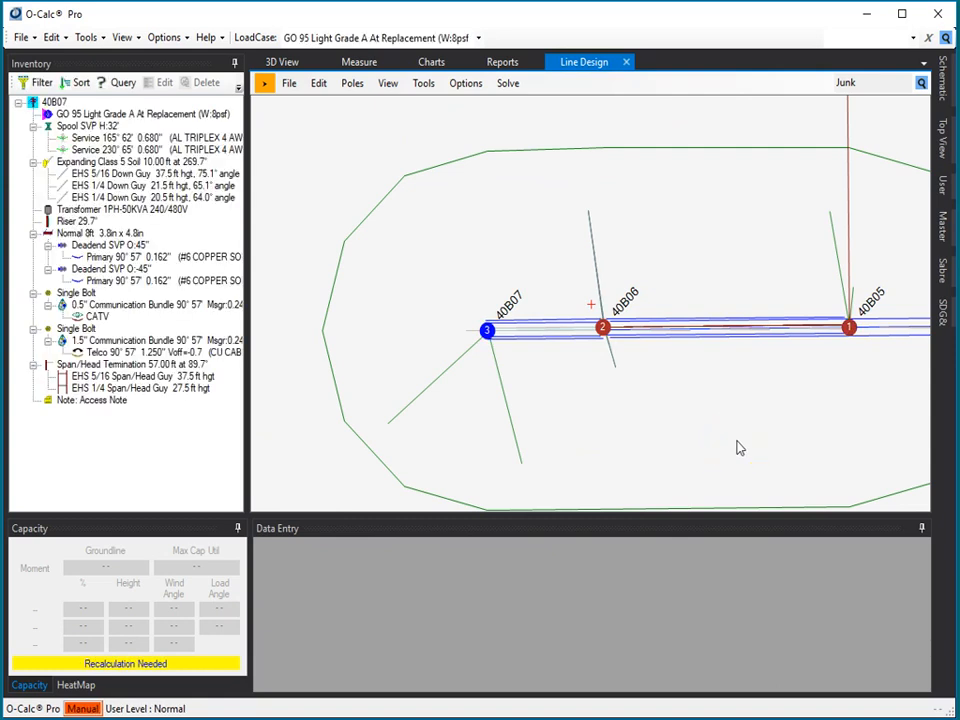
# - In the 3D view, link both primary spans on pole 40B07's crossarm to the matching spans of the neighbouring pole
pyautogui.click(281, 62)
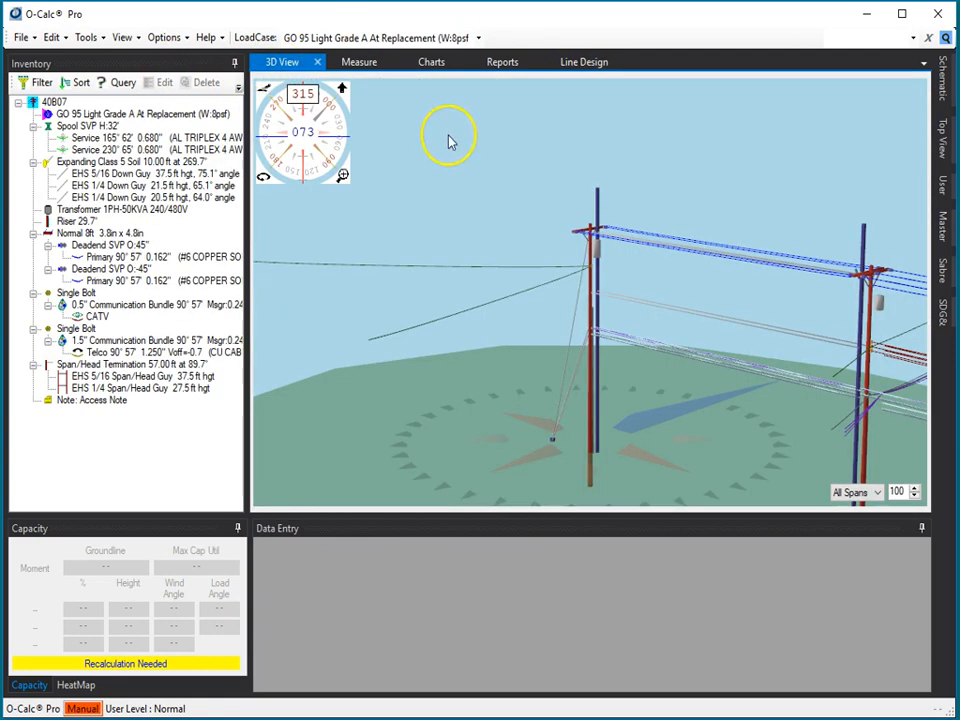
pyautogui.scroll(10, 635, 195)
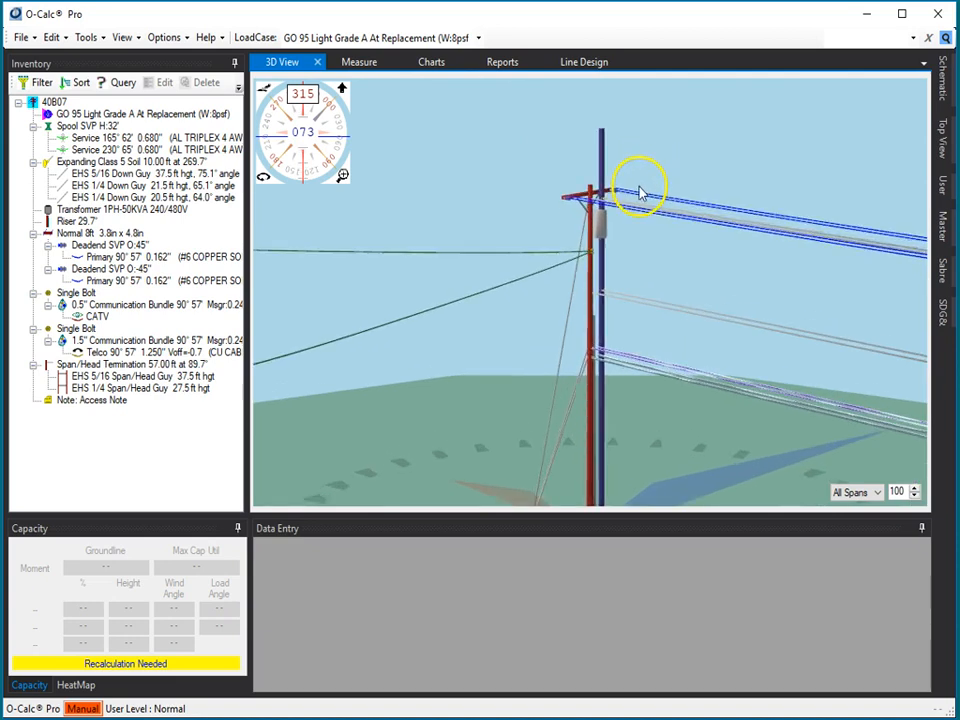
pyautogui.moveTo(668, 177); pyautogui.dragTo(658, 221)
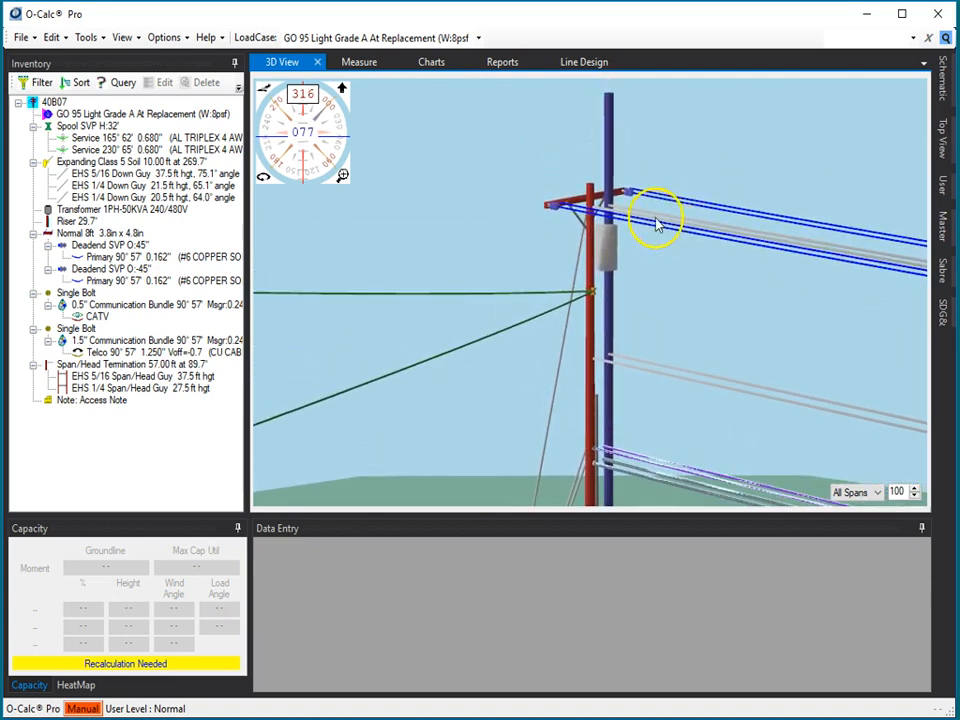
pyautogui.scroll(3, 611, 213)
pyautogui.scroll(3, 681, 240)
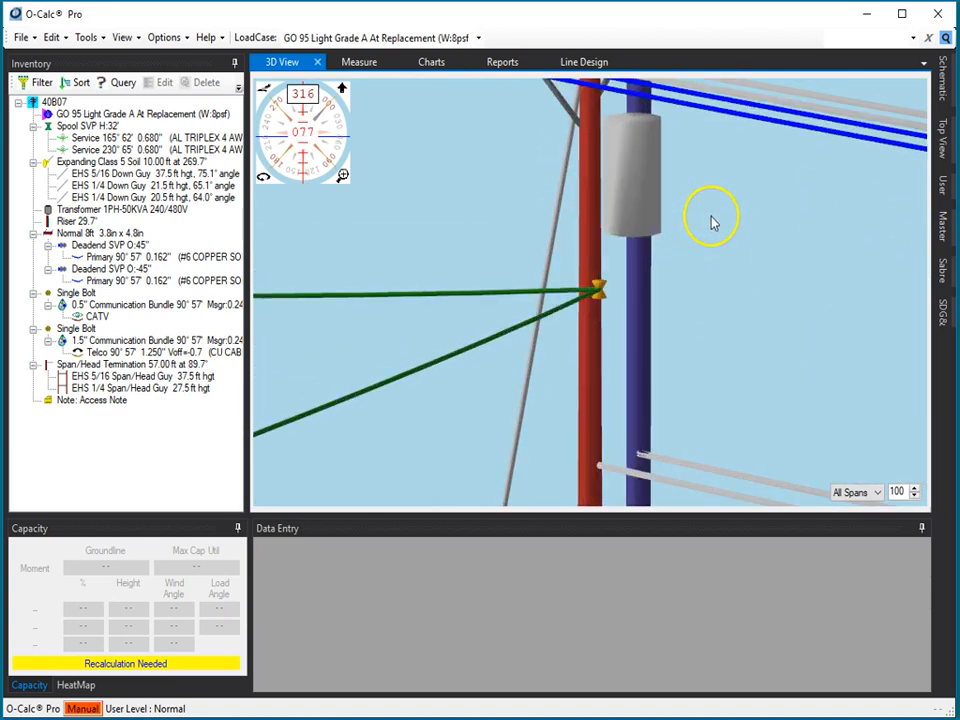
pyautogui.moveTo(716, 240); pyautogui.dragTo(719, 255)
pyautogui.scroll(3, 499, 218)
pyautogui.moveTo(499, 218); pyautogui.dragTo(511, 243)
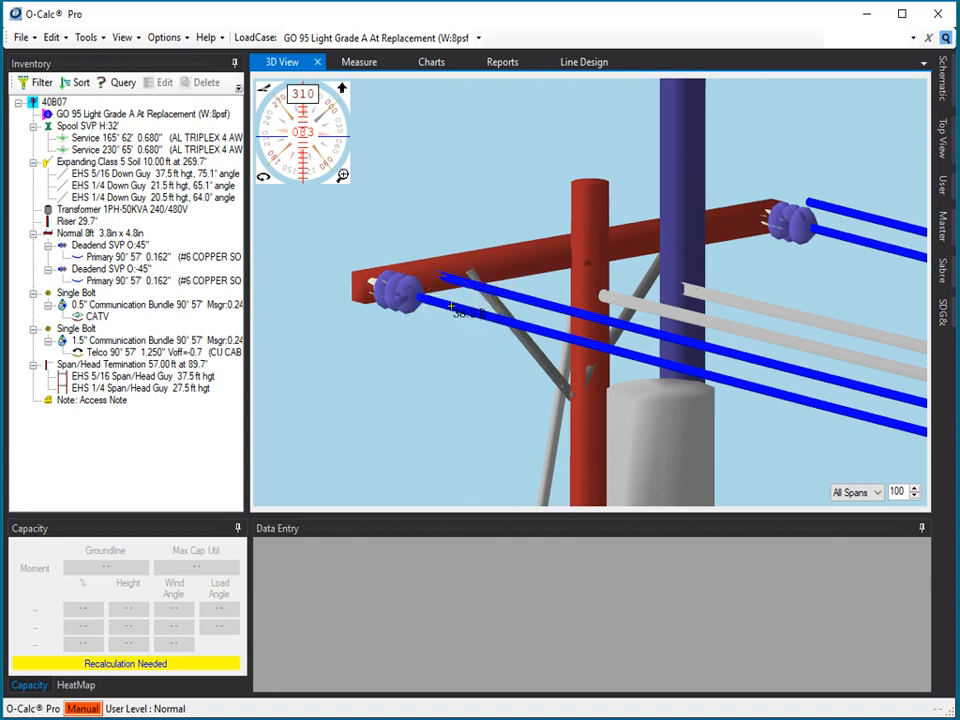
pyautogui.click(451, 307)
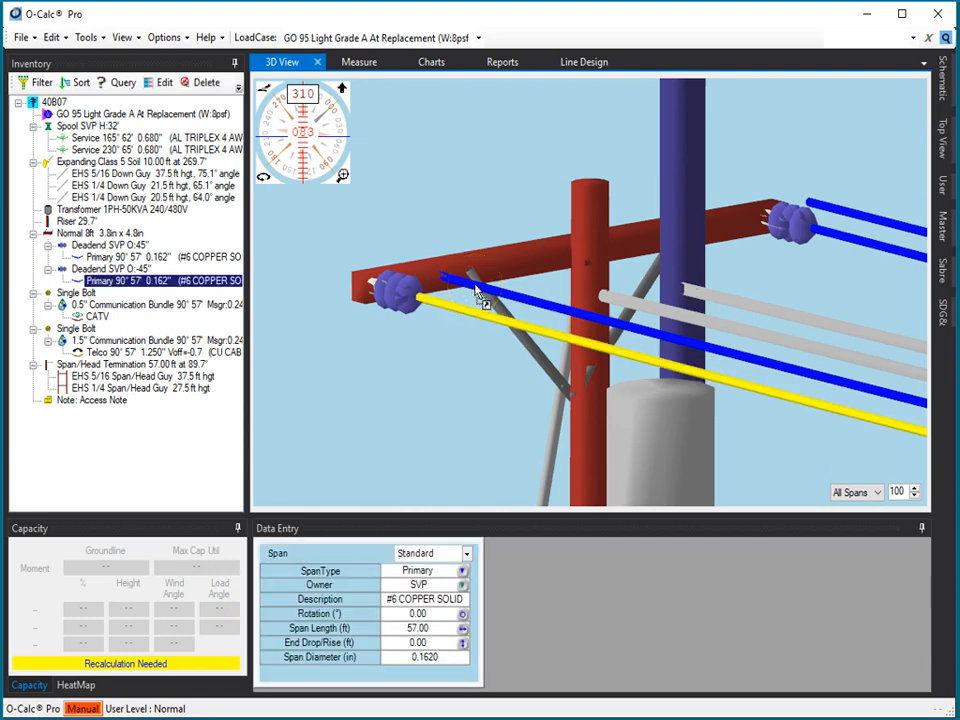
pyautogui.moveTo(475, 285); pyautogui.dragTo(474, 284)
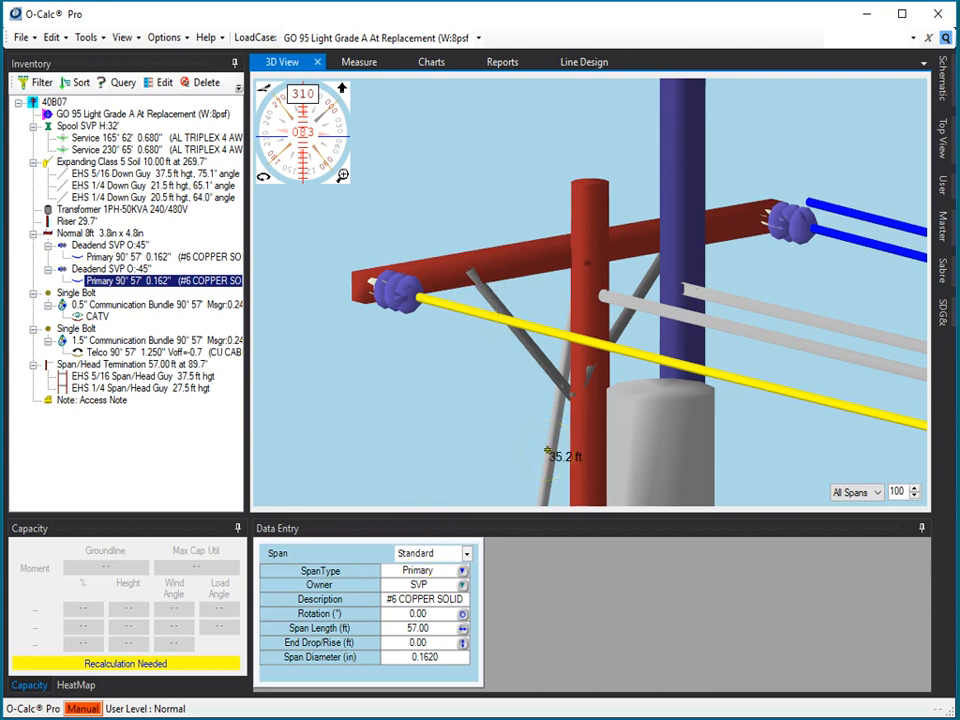
pyautogui.click(832, 236)
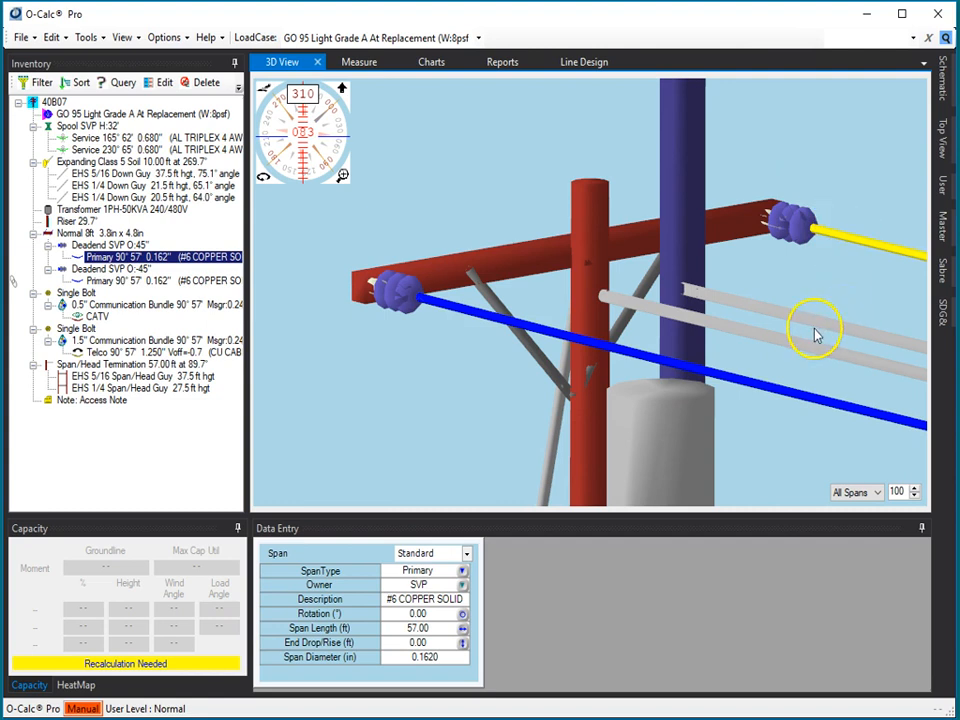
# - Split the span/head anchors in the line design so each span guy on pole 40B07 has its own termination
pyautogui.click(736, 310)
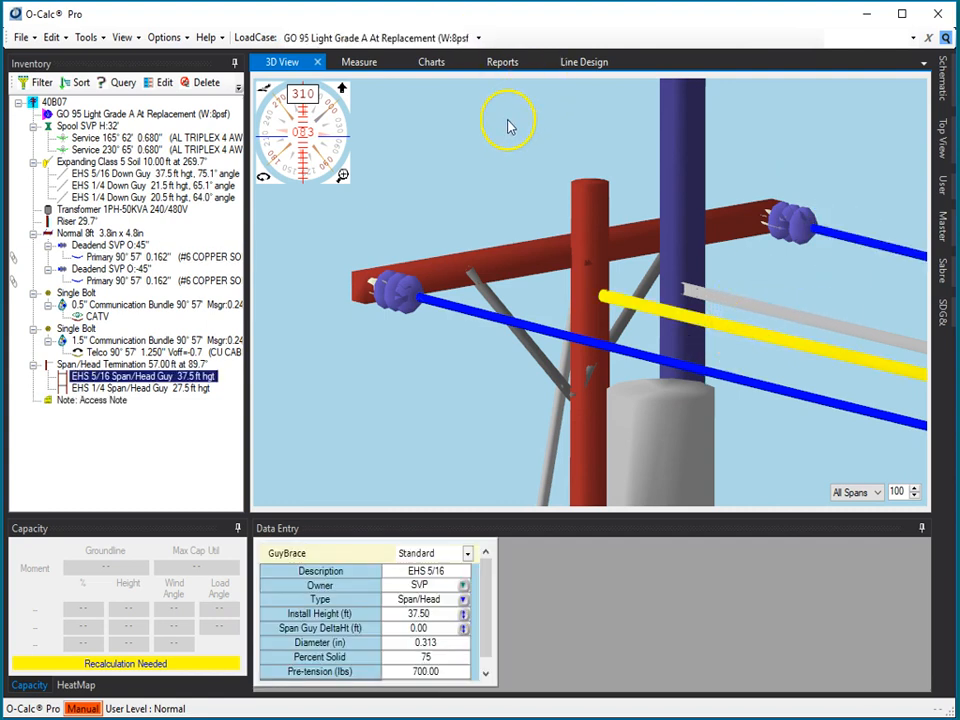
pyautogui.click(586, 61)
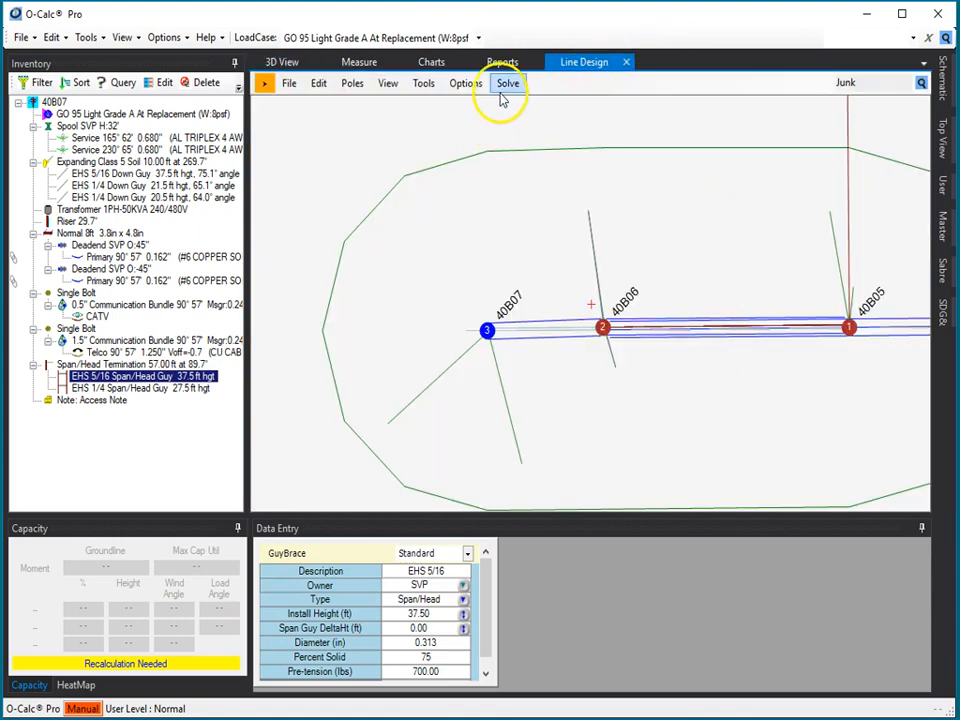
pyautogui.click(426, 86)
pyautogui.moveTo(467, 212)
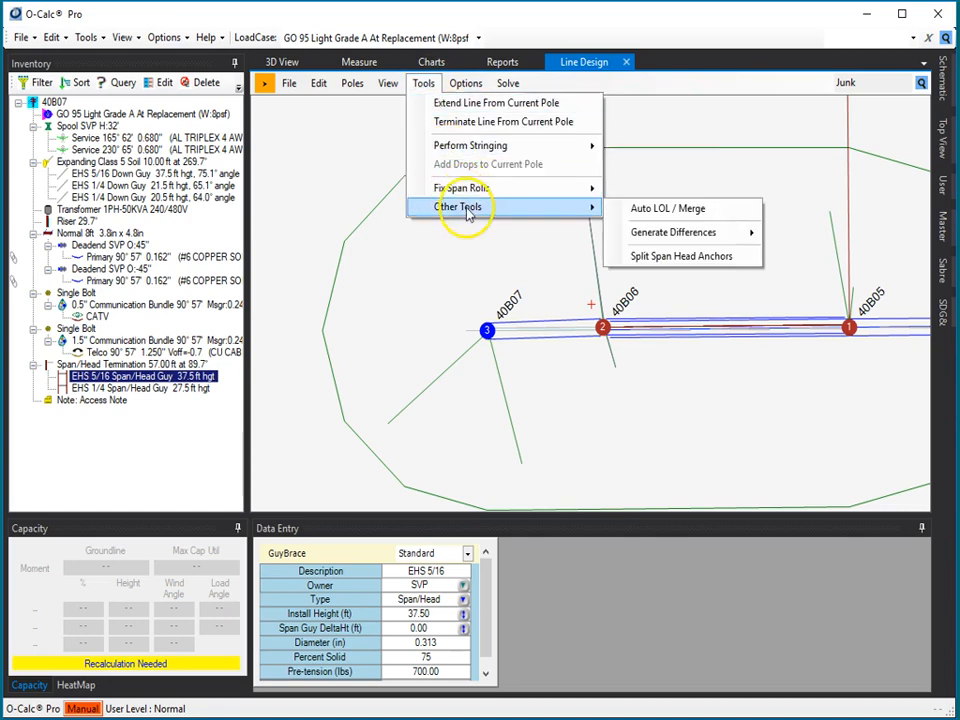
pyautogui.click(668, 260)
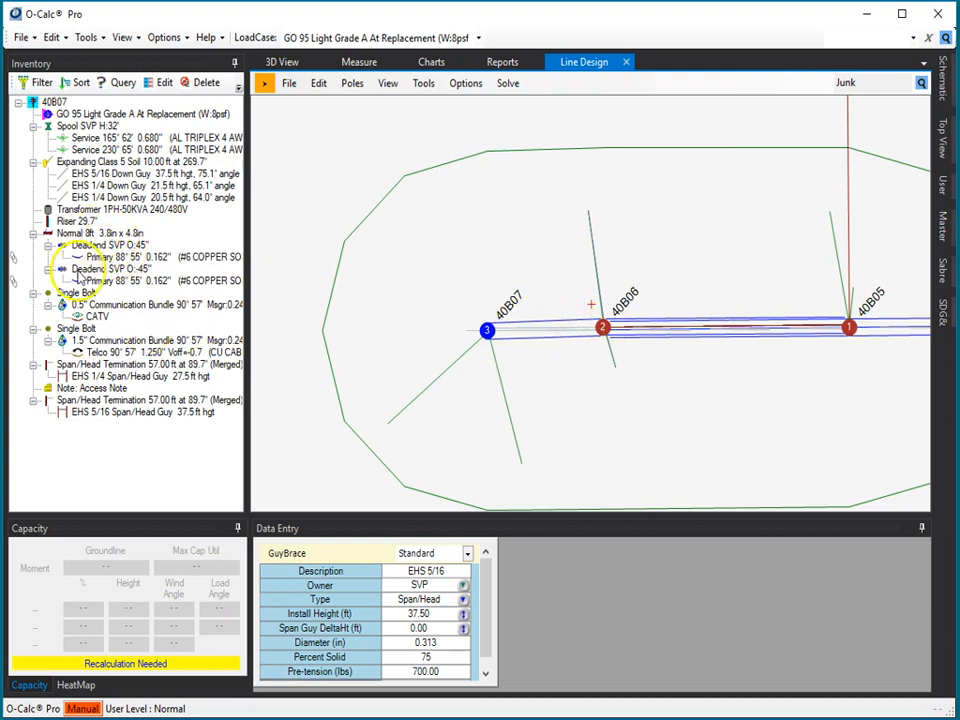
# - Link the upper EHS 5/16 span guy on pole 40B07 to the matching guy of the neighbouring pole in 3D
pyautogui.click(280, 61)
pyautogui.click(700, 308)
pyautogui.moveTo(699, 308); pyautogui.dragTo(720, 300)
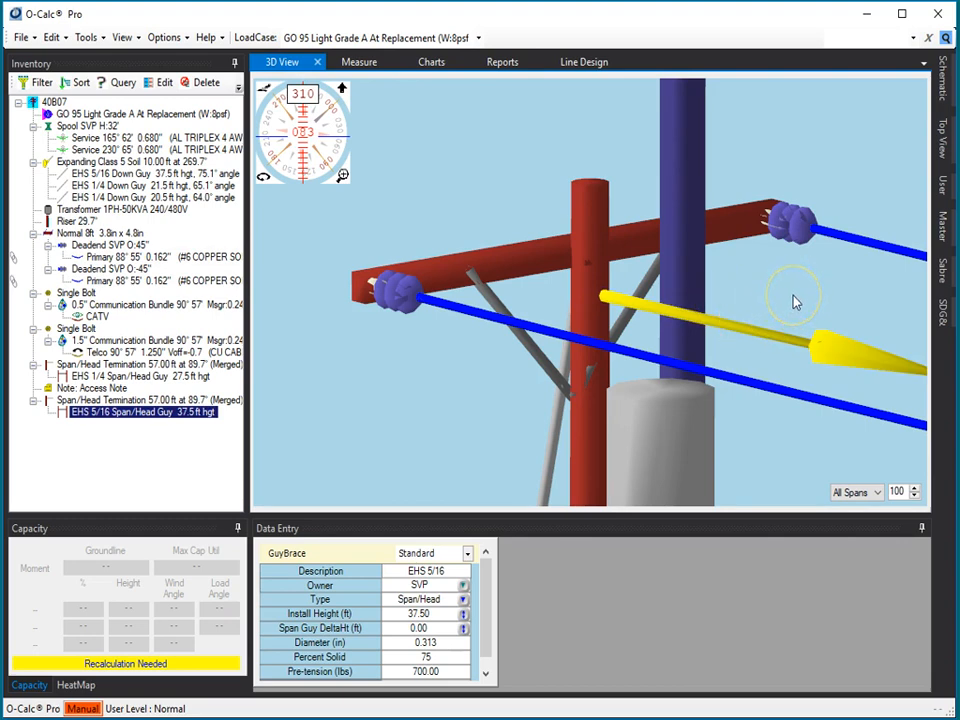
# - Link the lower EHS 1/4 span guy on pole 40B07 to the matching guy of the neighbouring pole
pyautogui.moveTo(772, 467); pyautogui.dragTo(779, 399)
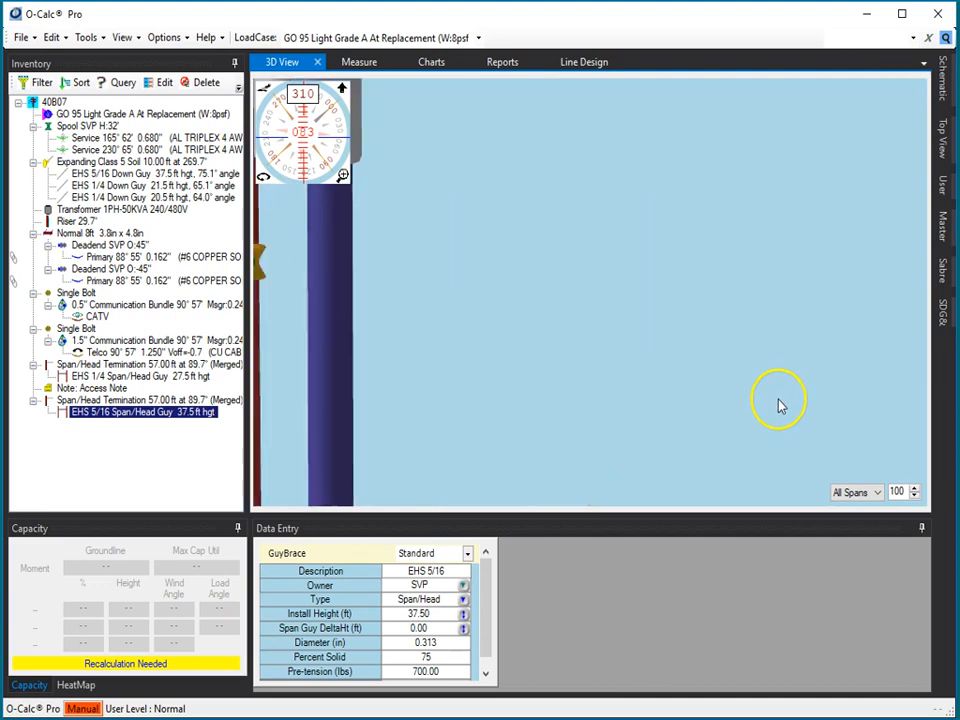
pyautogui.moveTo(714, 402); pyautogui.dragTo(722, 340)
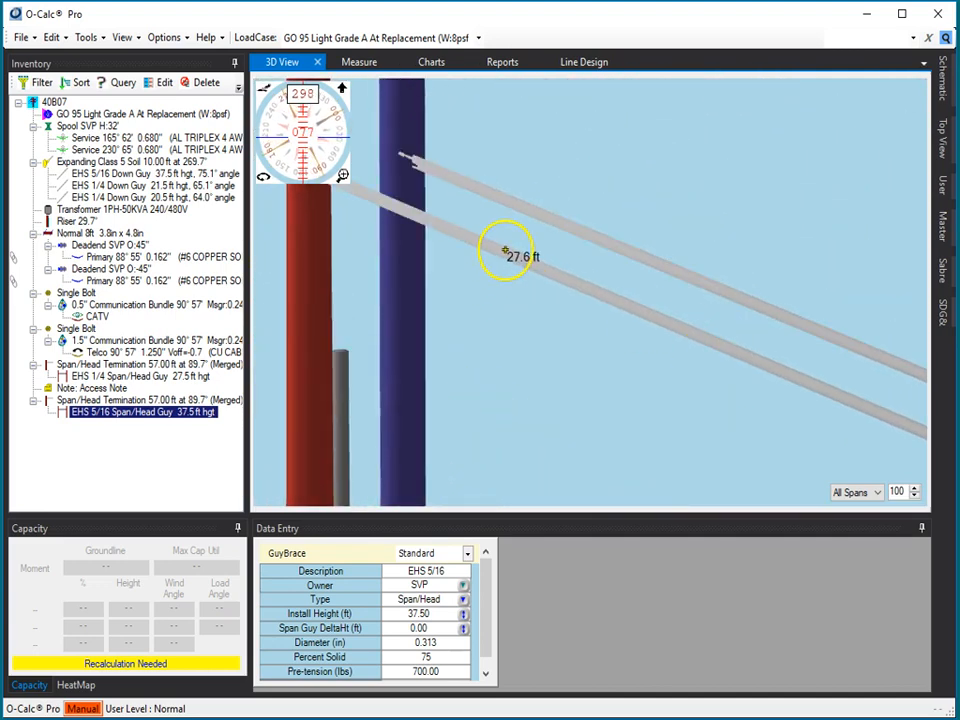
pyautogui.click(514, 240)
pyautogui.moveTo(528, 210); pyautogui.dragTo(530, 212)
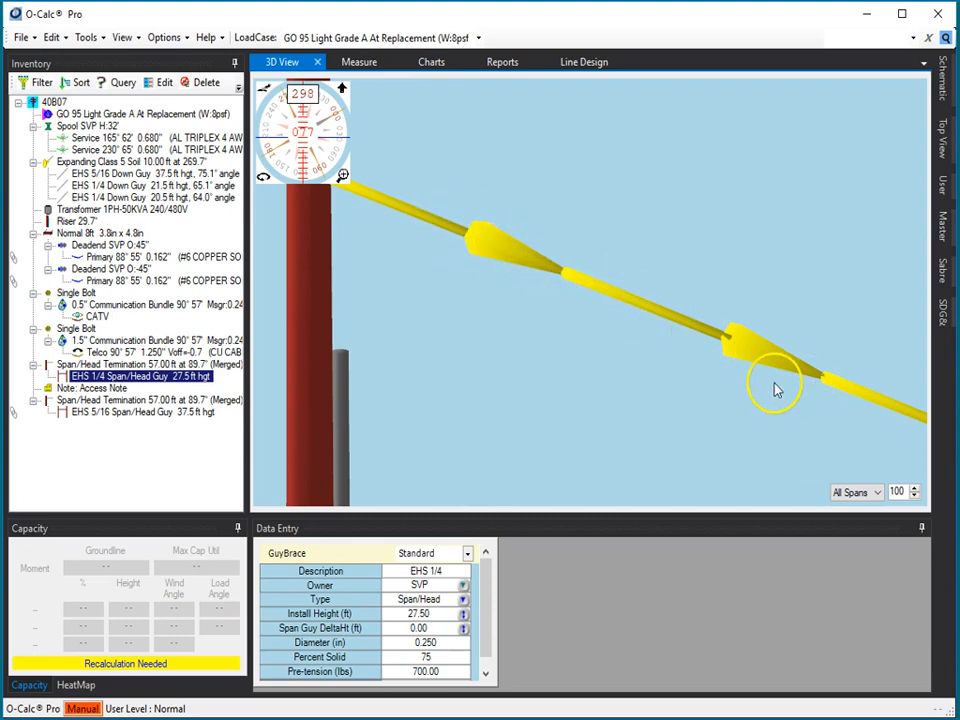
# - Examine the linked span guys on pole 40B07 and the commands available for the EHS 1/4 guy
pyautogui.scroll(-8, 765, 385)
pyautogui.scroll(2, 762, 385)
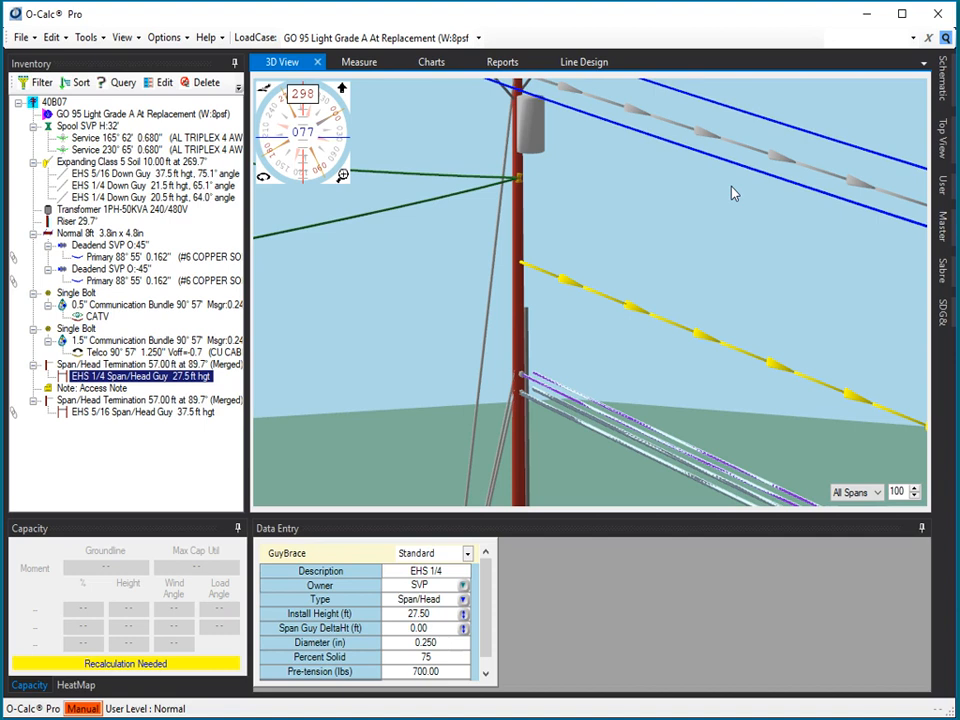
pyautogui.click(690, 231)
pyautogui.rightClick(632, 313)
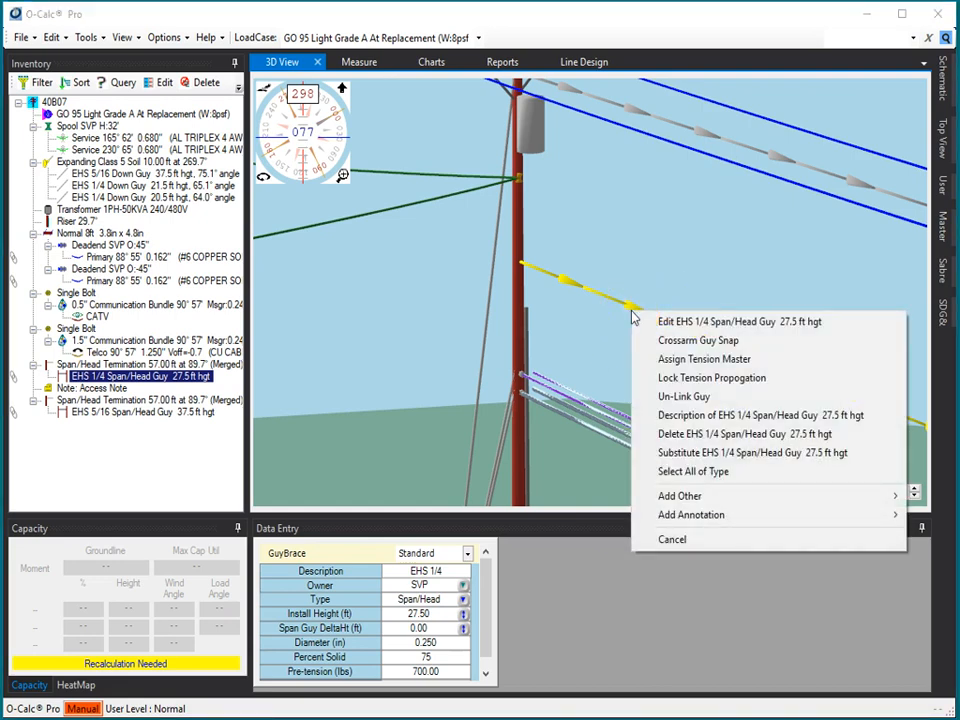
pyautogui.click(714, 474)
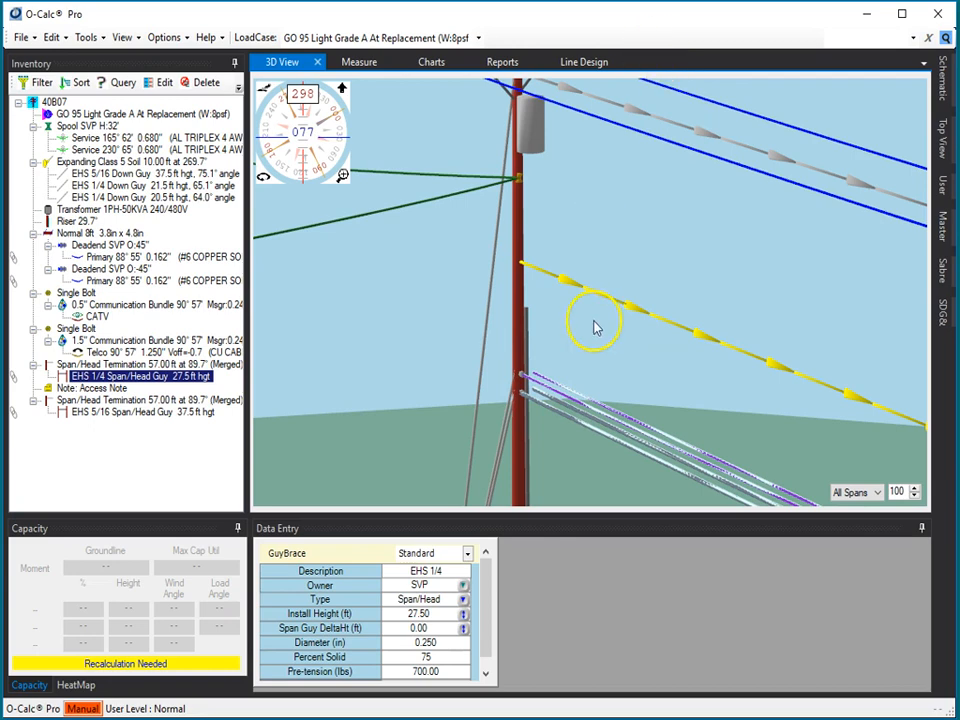
# - Examine the 0.5" CATV communication bundle and the 1.25" Telco cable on pole 40B07 in 3D
pyautogui.scroll(1, 545, 385)
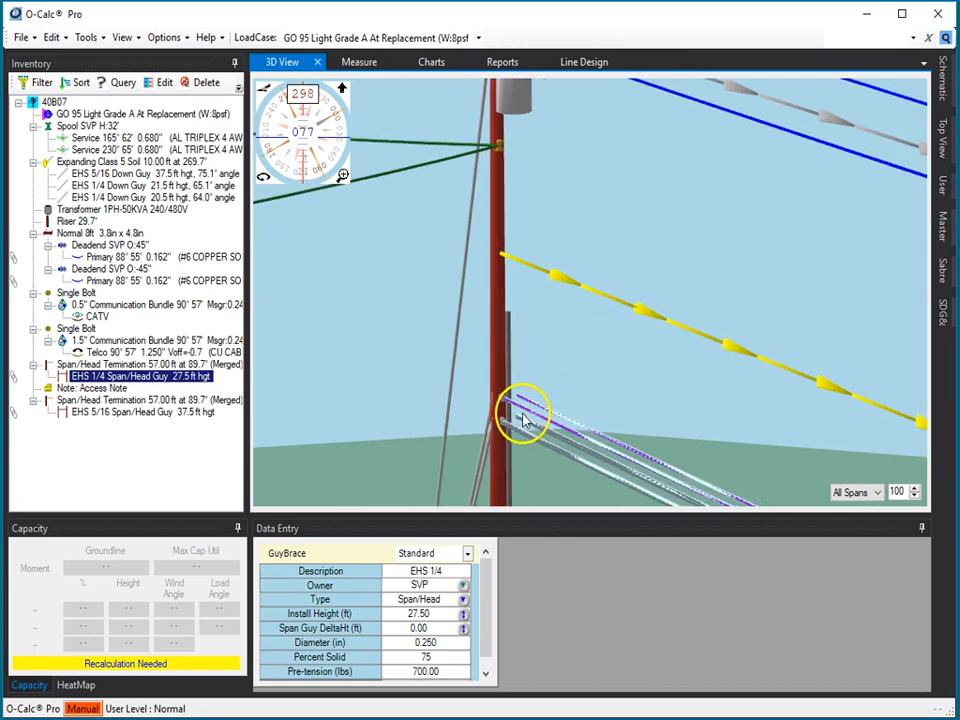
pyautogui.click(527, 411)
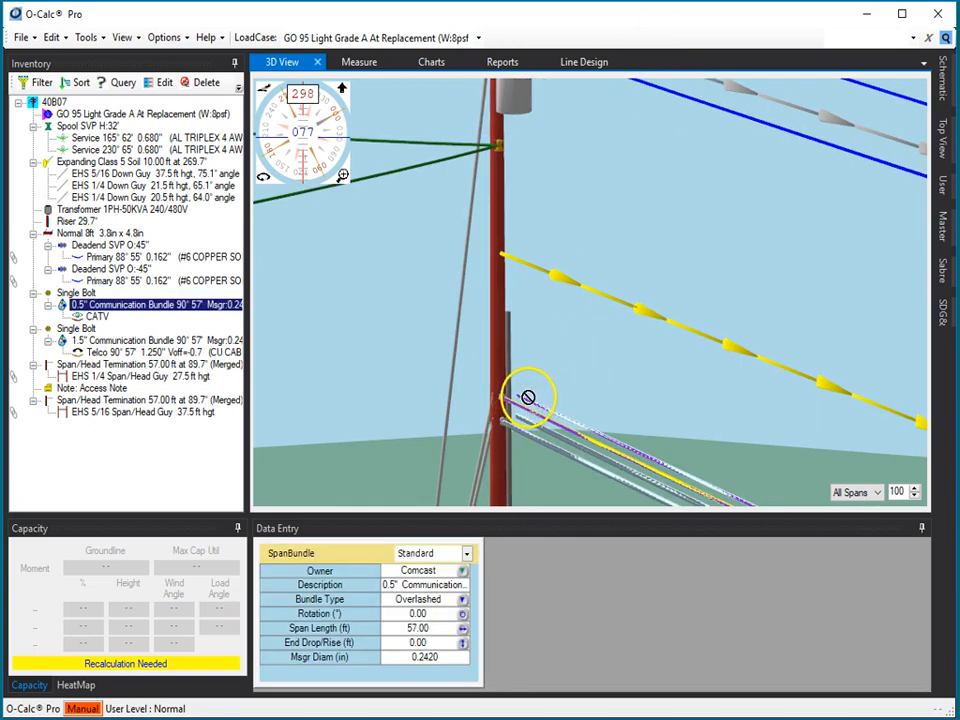
pyautogui.moveTo(529, 406); pyautogui.dragTo(529, 407)
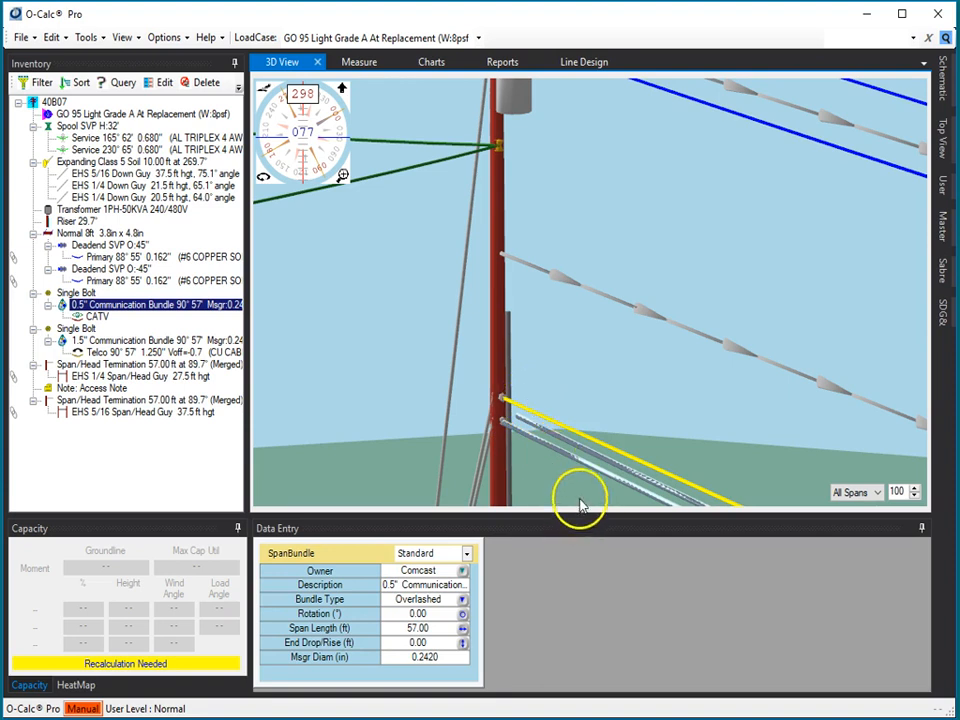
pyautogui.click(525, 431)
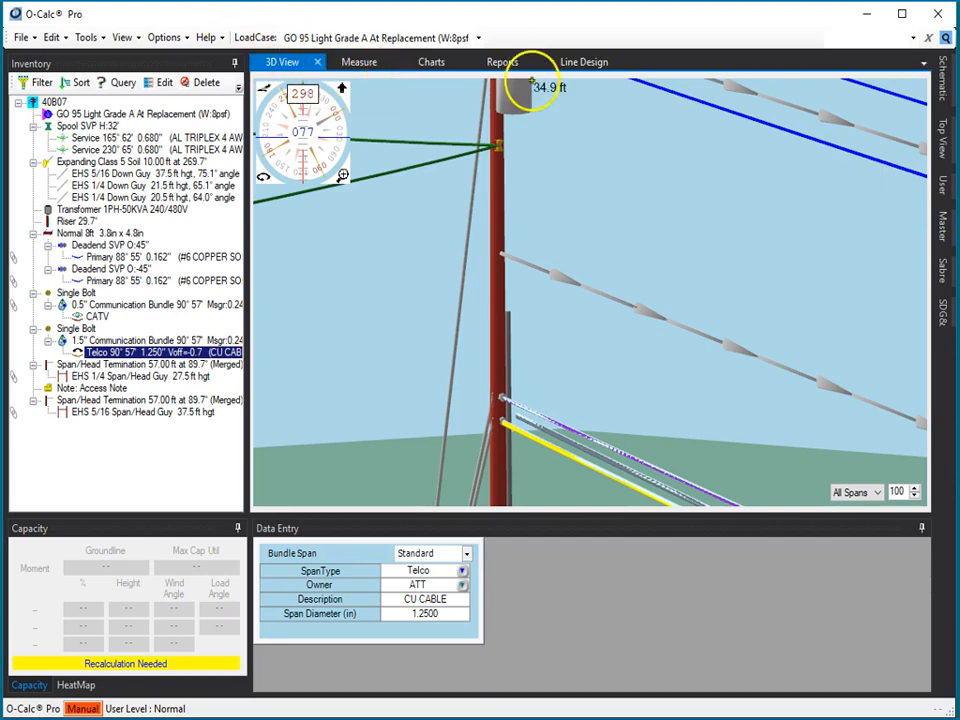
# - Close the current line design
pyautogui.click(588, 64)
pyautogui.click(292, 85)
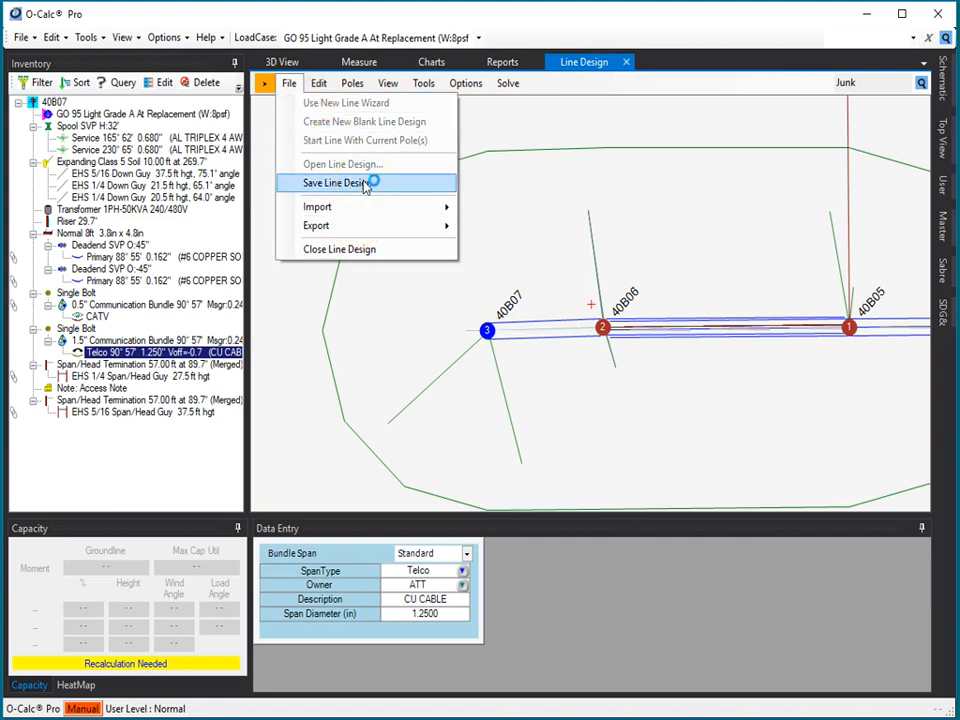
pyautogui.click(366, 249)
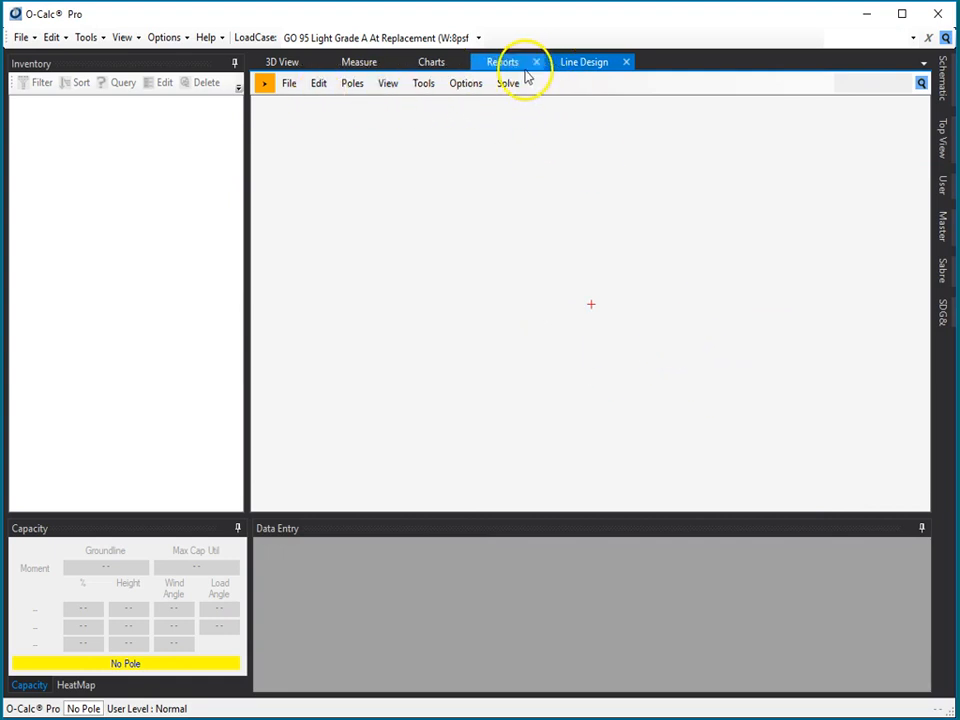
# - Show the PPLX pole files from the Split folder on the line design map
pyautogui.click(466, 84)
pyautogui.moveTo(424, 86)
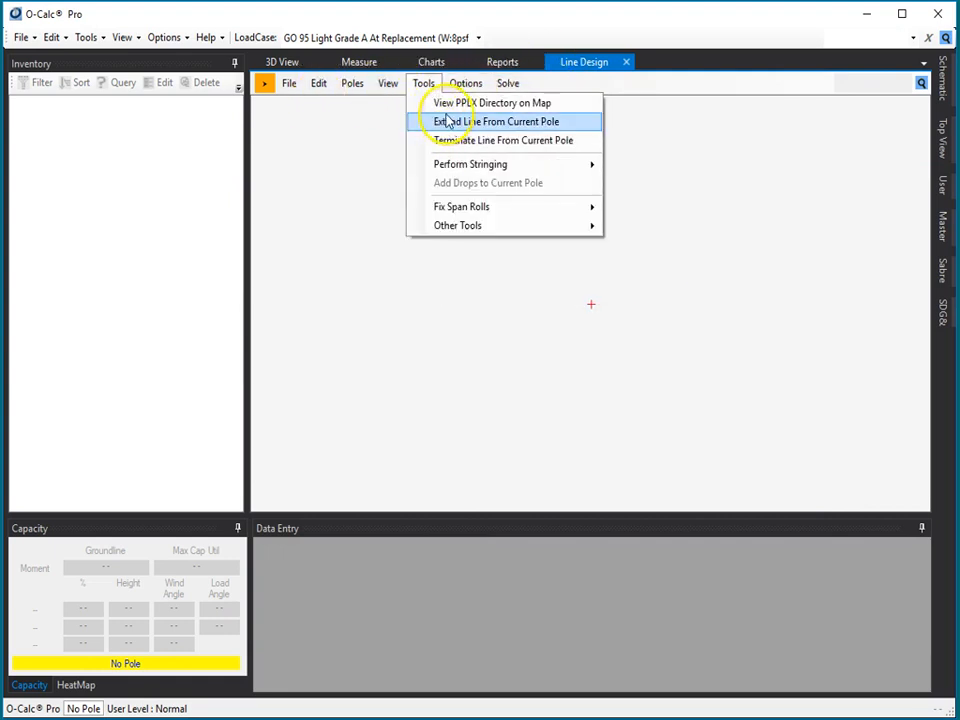
pyautogui.click(447, 121)
pyautogui.click(177, 150)
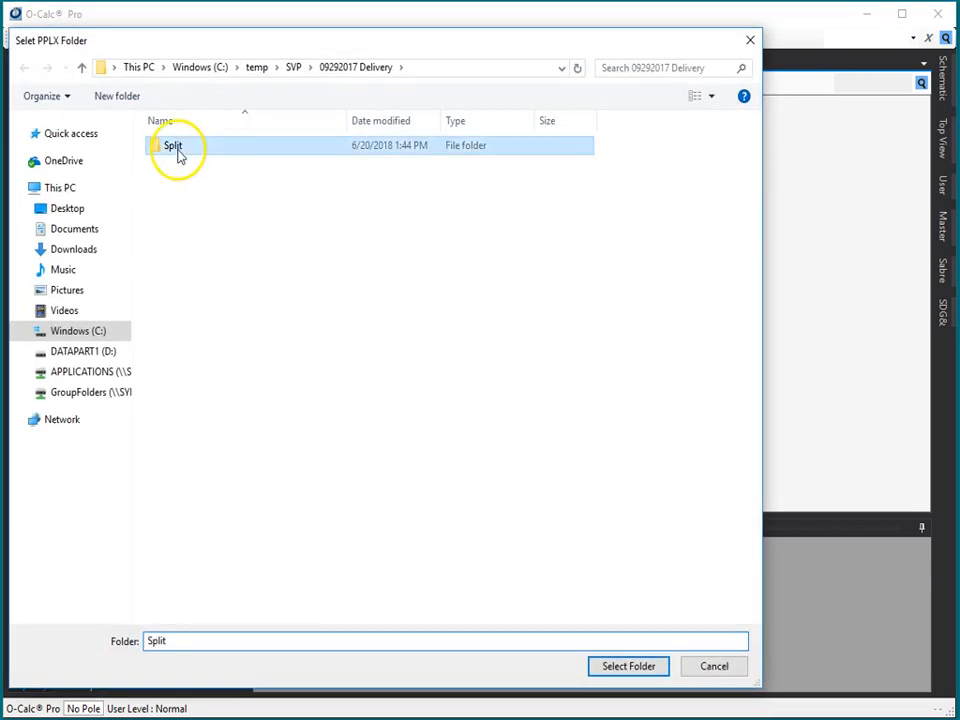
pyautogui.click(625, 667)
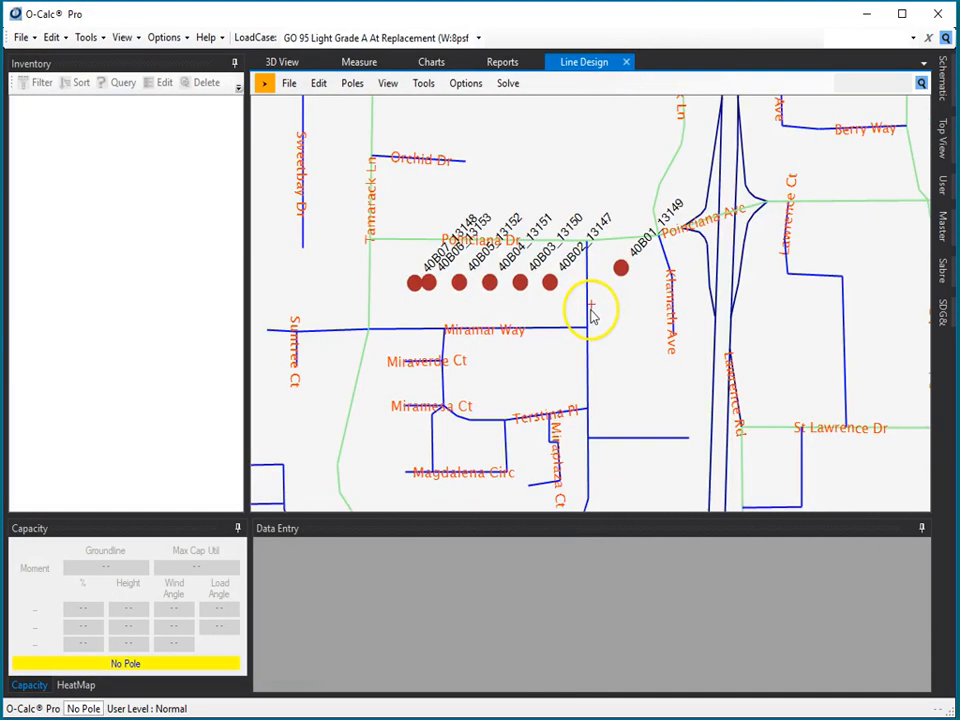
# - Start a line design with mapped poles 40B07, 40B06 and 40B05, and save it as Junk.pplld, replacing the existing file
pyautogui.scroll(3, 592, 316)
pyautogui.moveTo(375, 311); pyautogui.dragTo(430, 305)
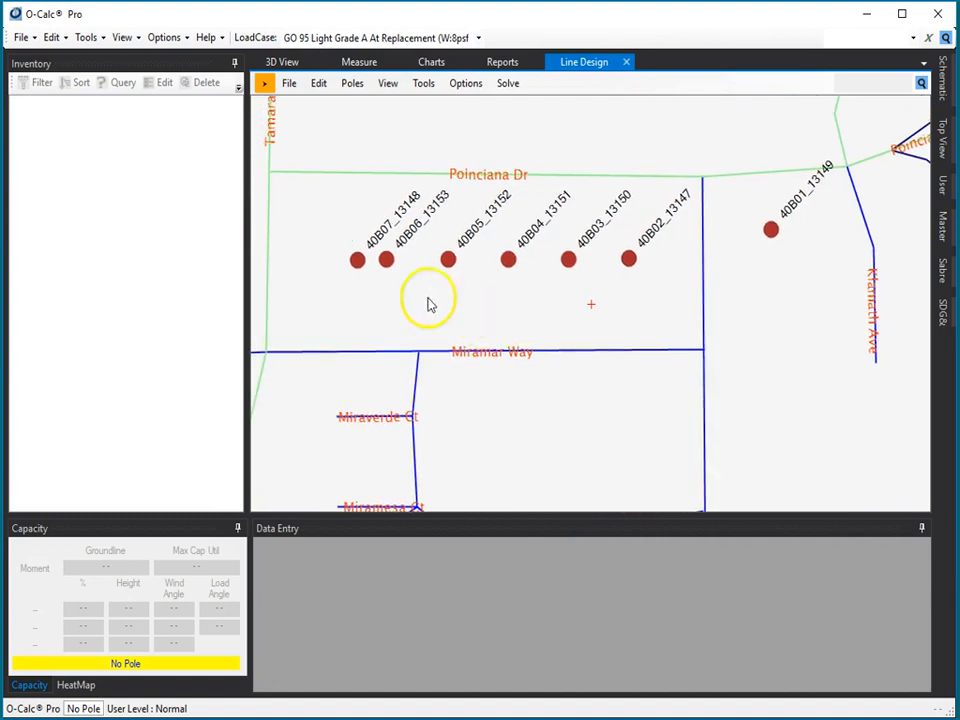
pyautogui.click(357, 259)
pyautogui.click(386, 261)
pyautogui.click(450, 262)
pyautogui.click(289, 83)
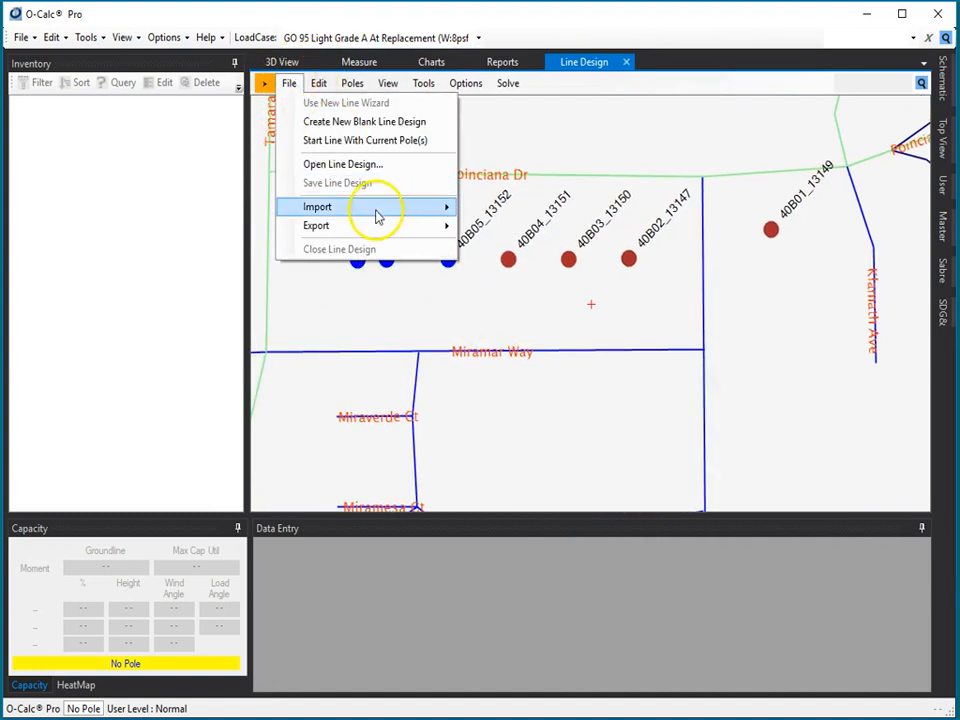
pyautogui.click(347, 141)
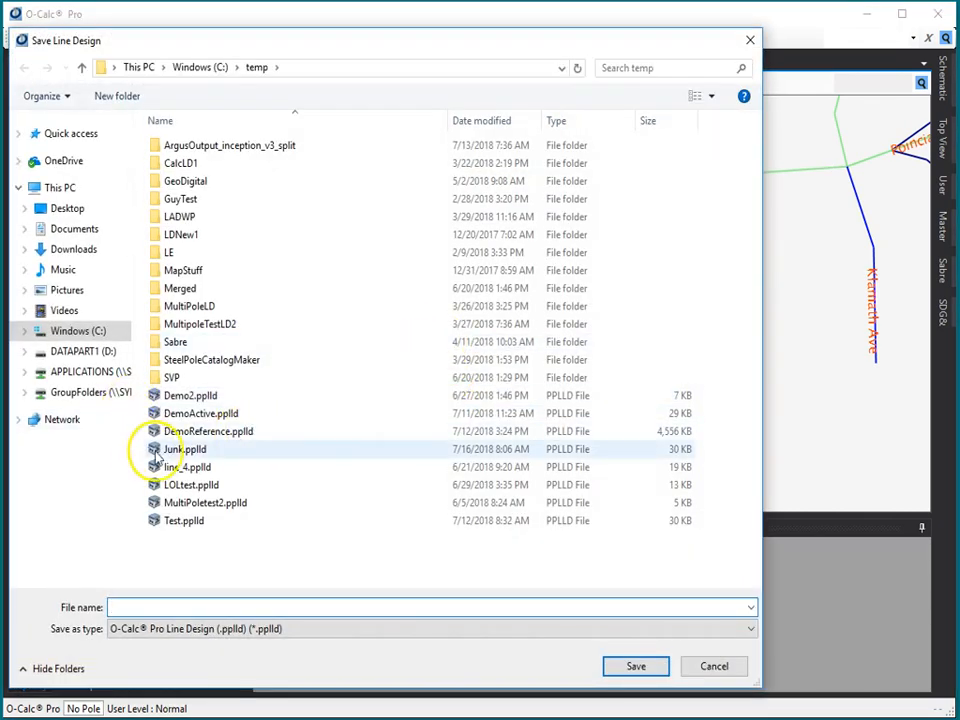
pyautogui.click(165, 450)
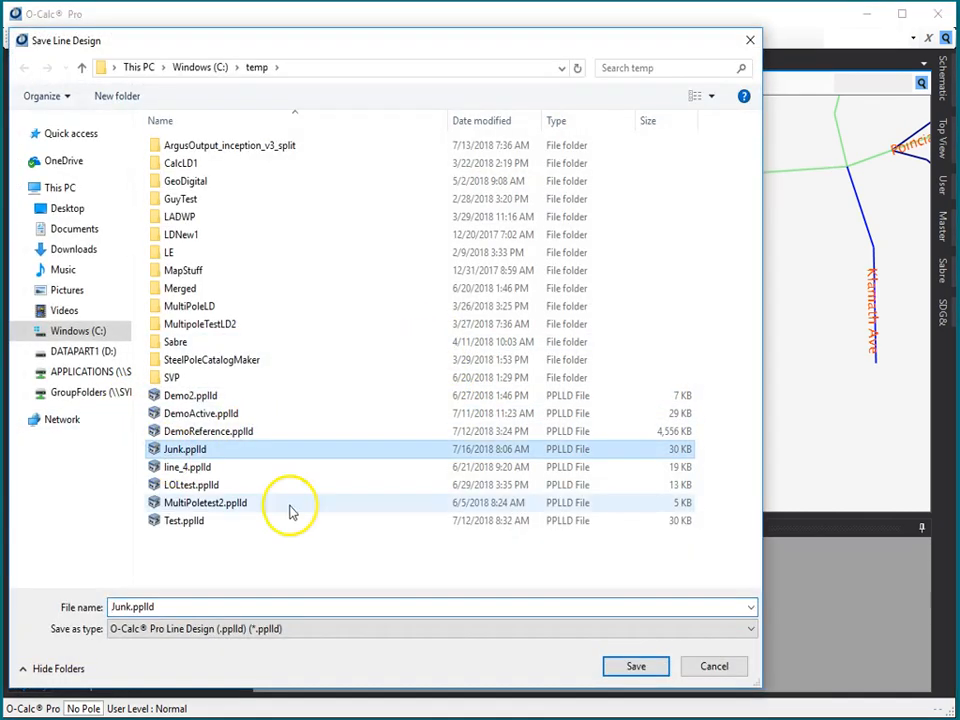
pyautogui.click(636, 667)
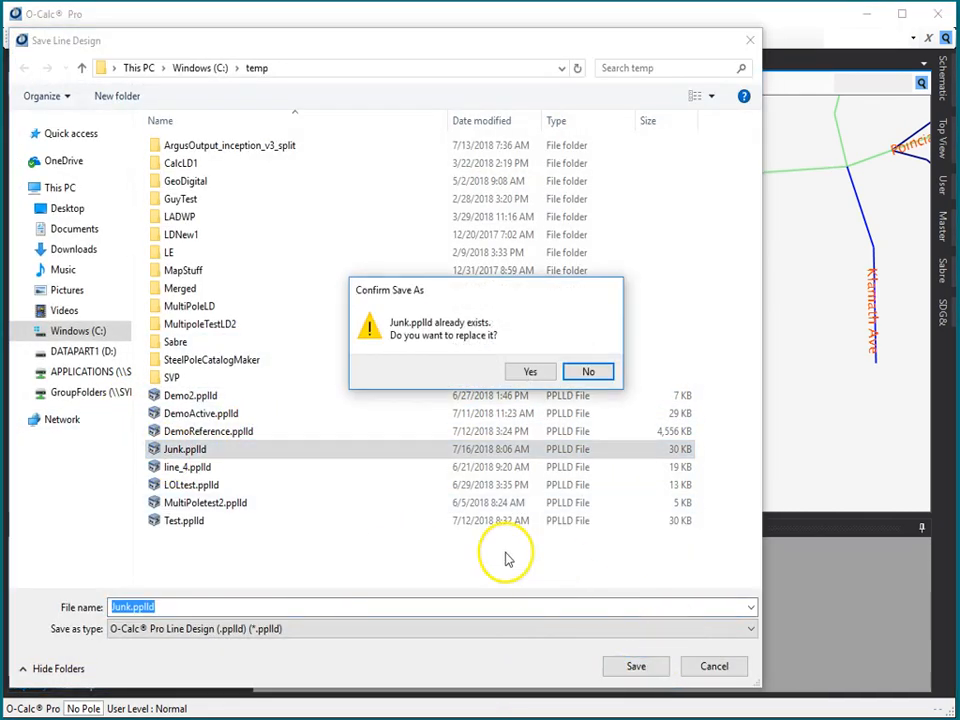
pyautogui.click(527, 370)
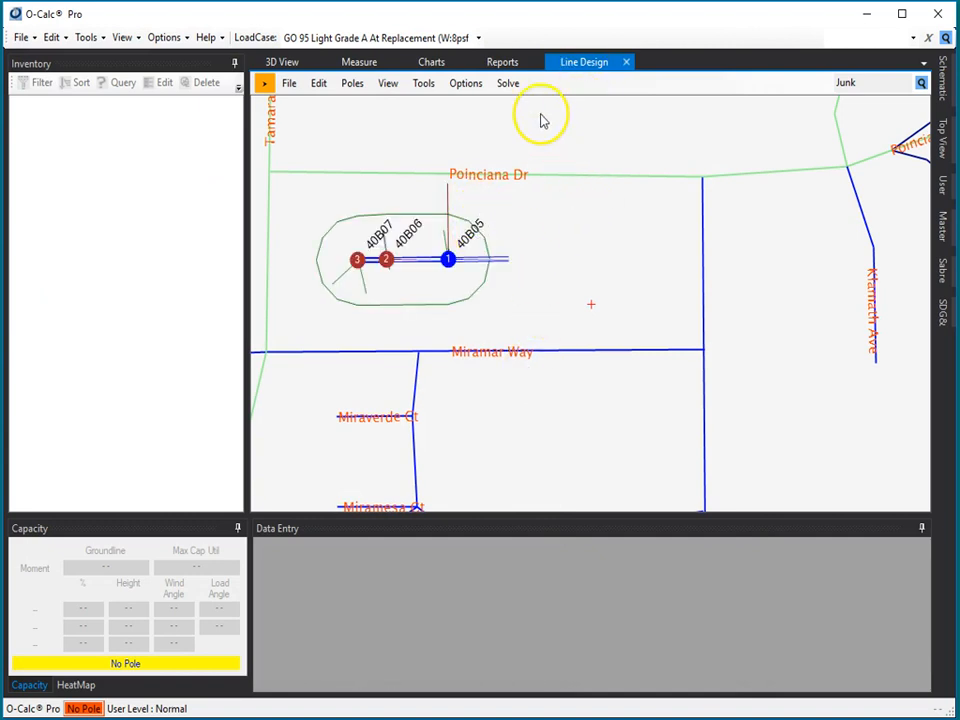
# - Make 40B07 the current pole and set its rotation to 5 degrees in the line design
pyautogui.click(436, 88)
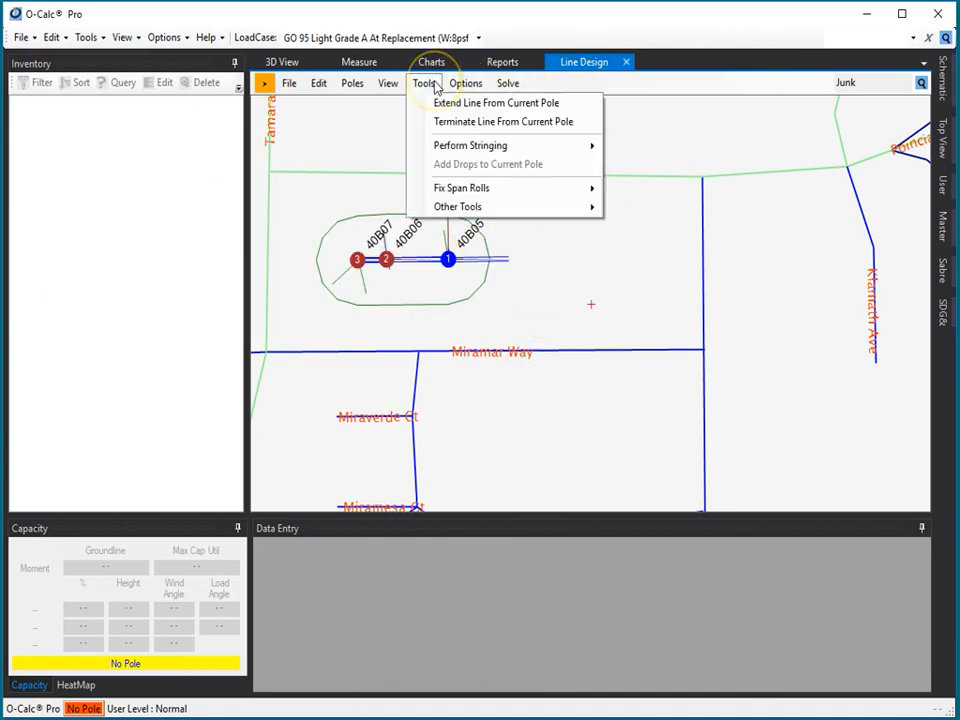
pyautogui.moveTo(495, 214)
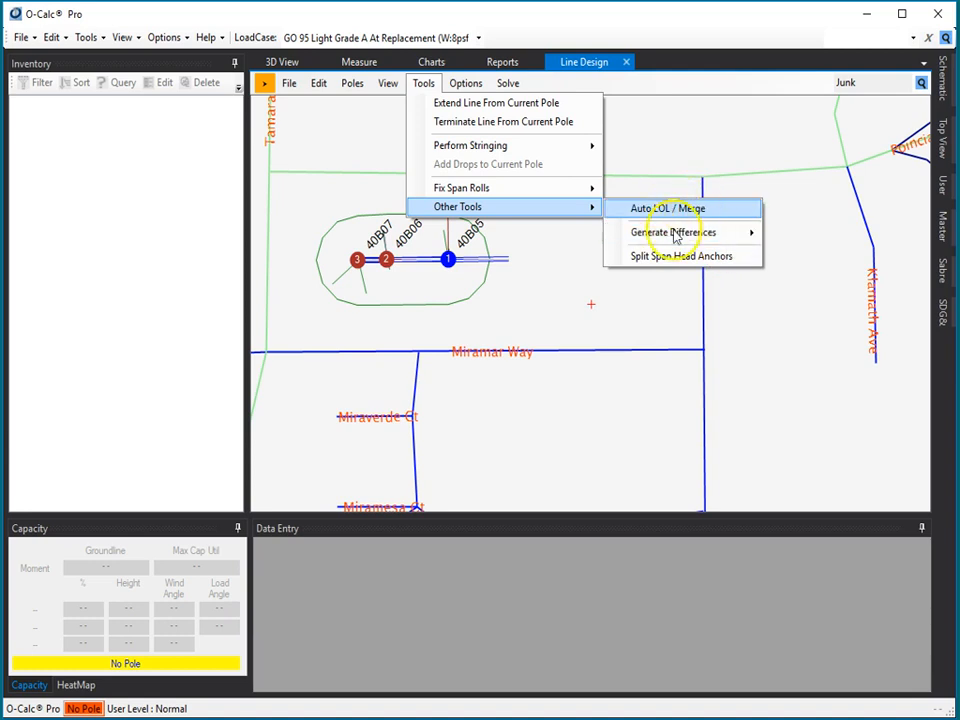
pyautogui.click(362, 265)
pyautogui.click(358, 261)
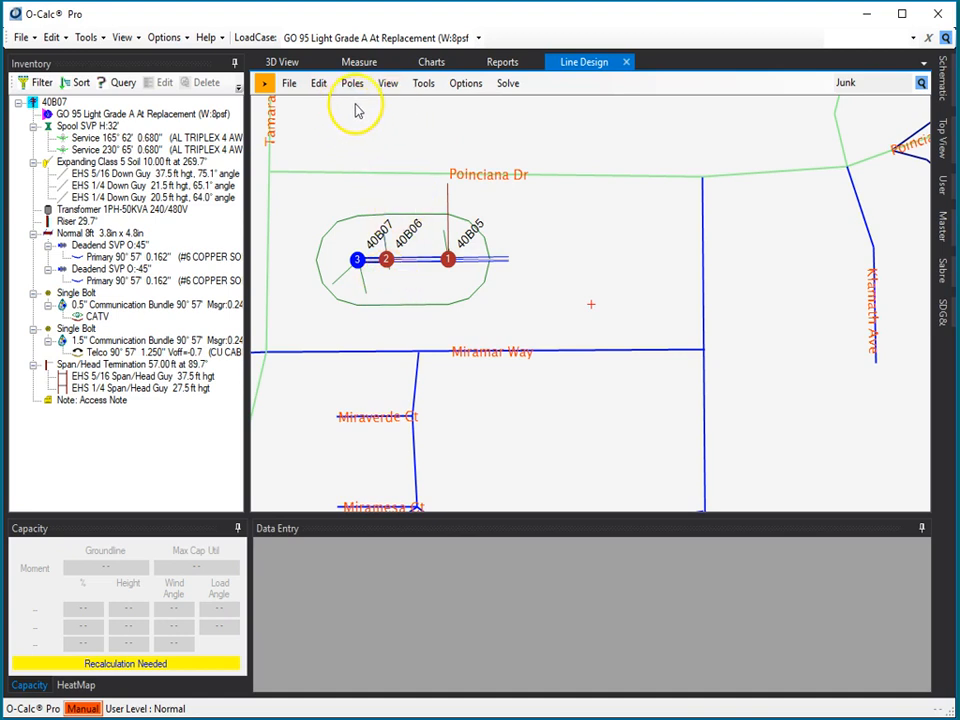
pyautogui.click(264, 84)
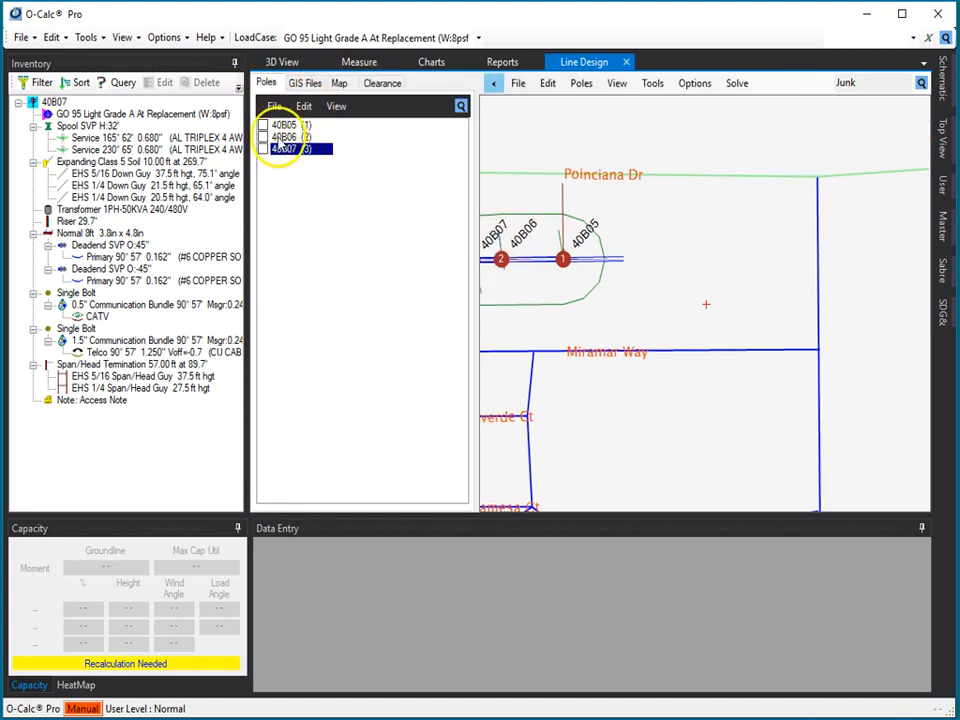
pyautogui.click(304, 106)
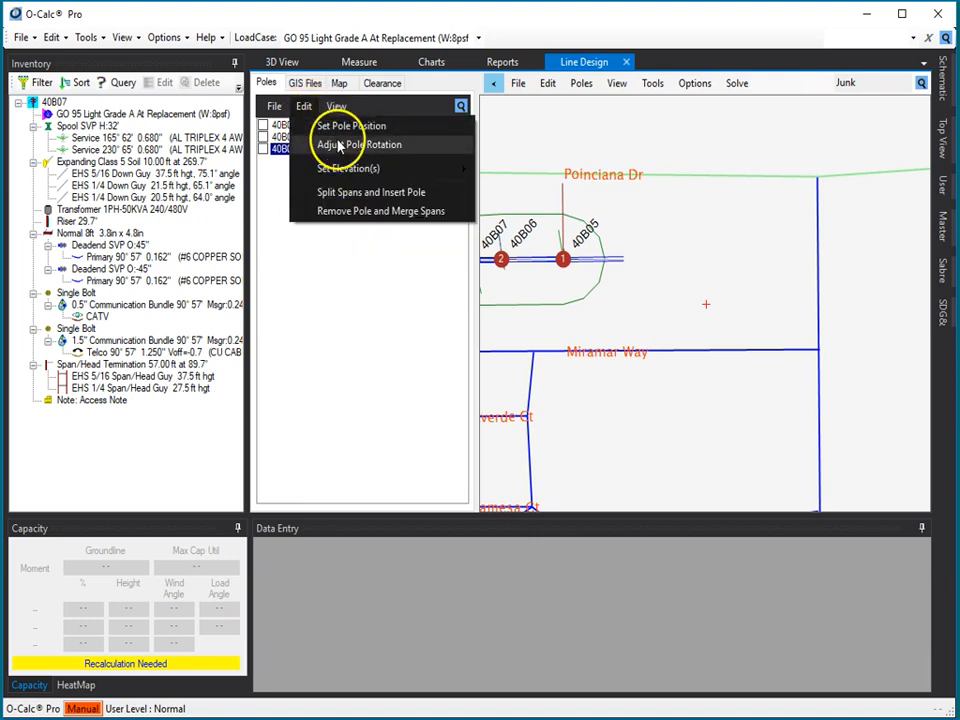
pyautogui.click(325, 144)
pyautogui.write('90')
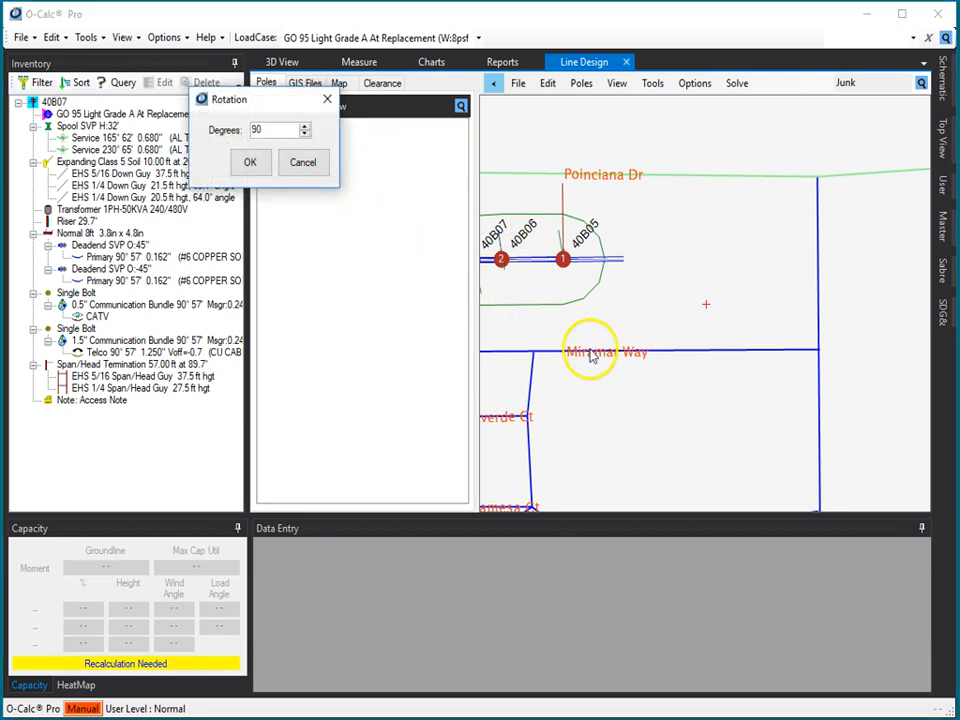
pyautogui.moveTo(590, 355); pyautogui.dragTo(746, 347)
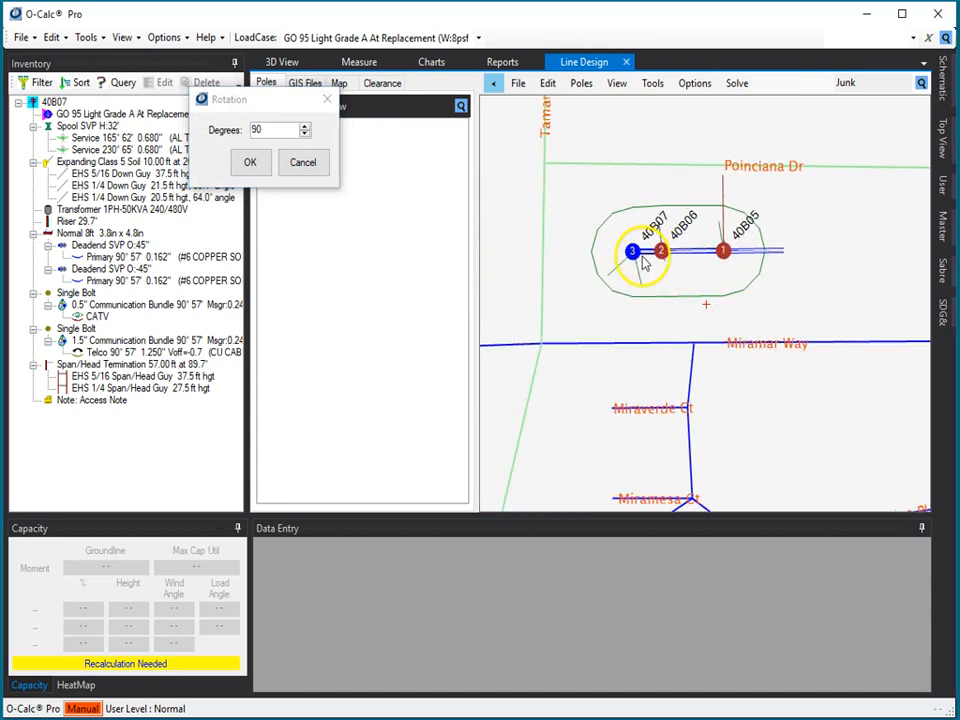
pyautogui.moveTo(653, 251); pyautogui.dragTo(690, 306)
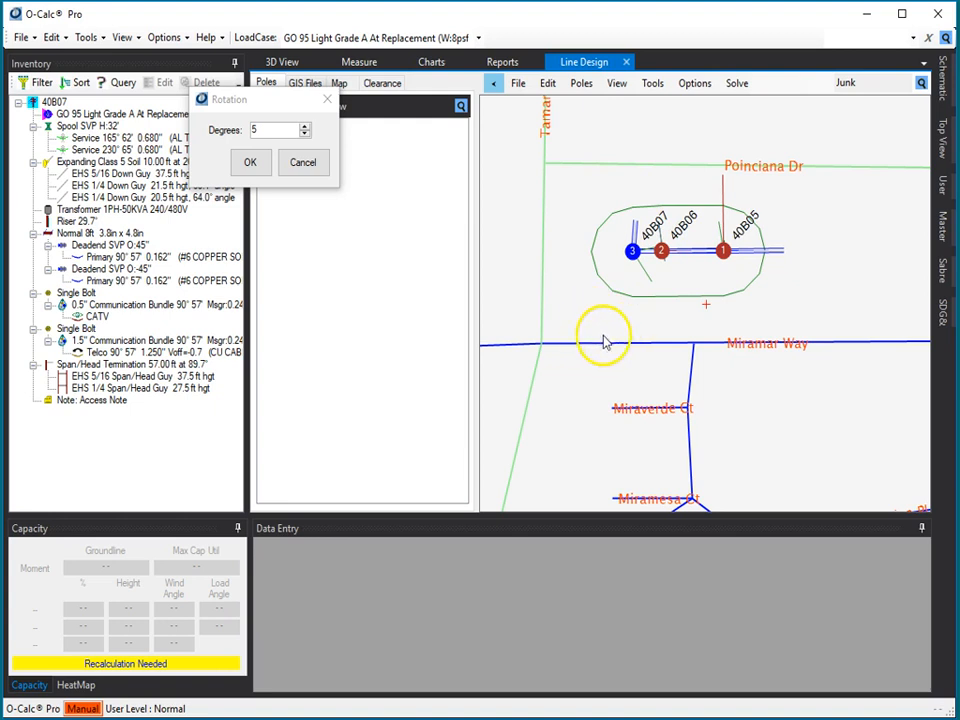
pyautogui.click(250, 172)
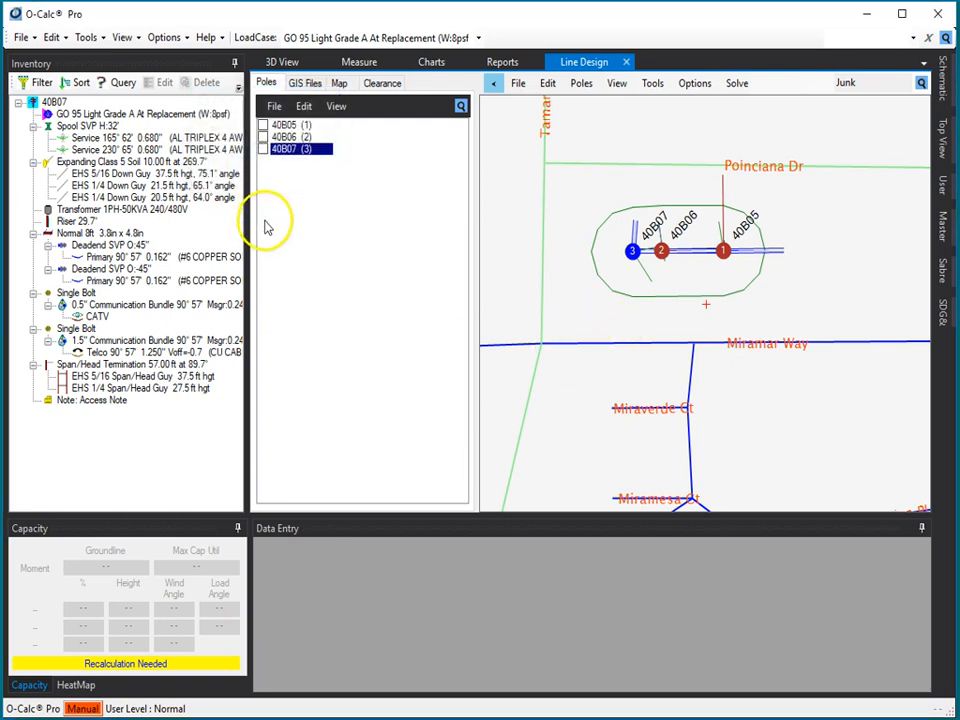
# - Run Auto LOL / Merge on all poles with Set LOL, Merge Spans, Merge Guys and Add Jumpers set to Up
pyautogui.click(651, 84)
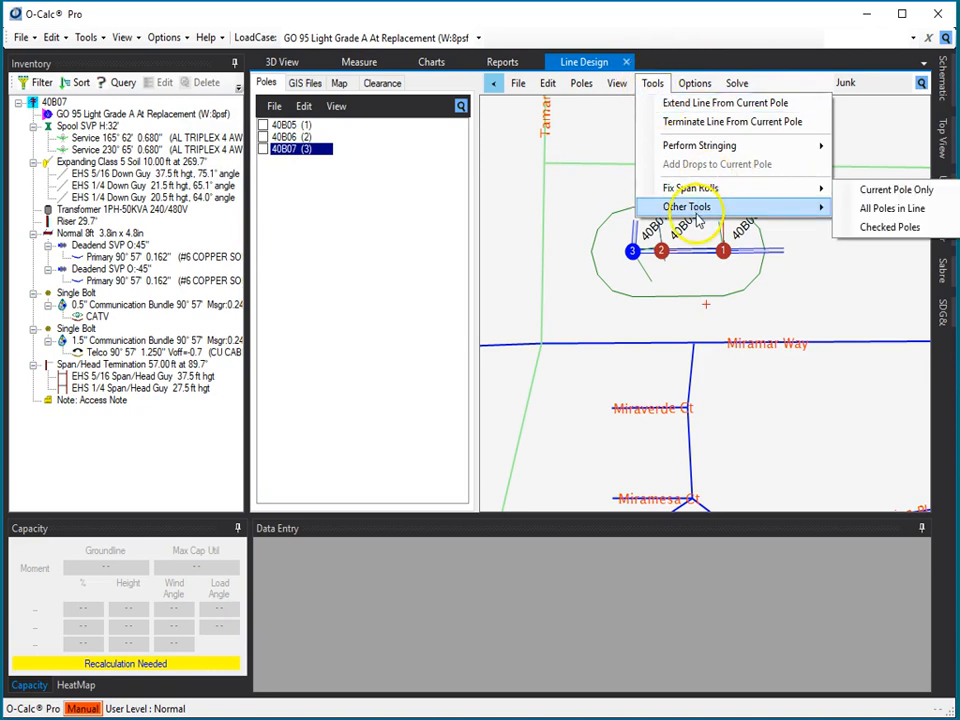
pyautogui.moveTo(690, 205)
pyautogui.click(884, 210)
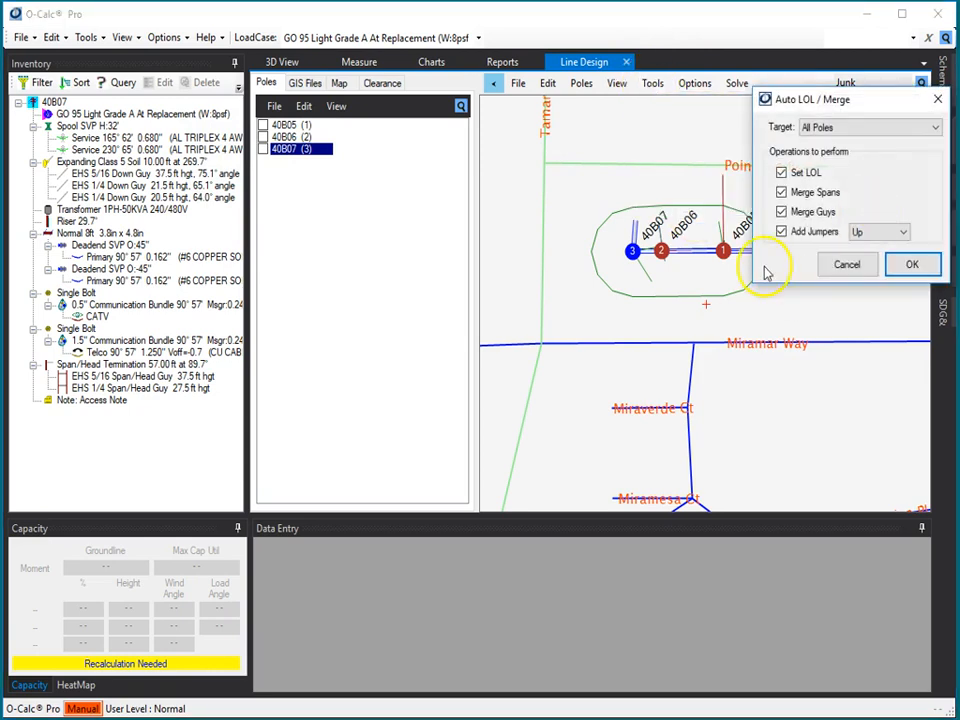
pyautogui.moveTo(815, 106); pyautogui.dragTo(441, 190)
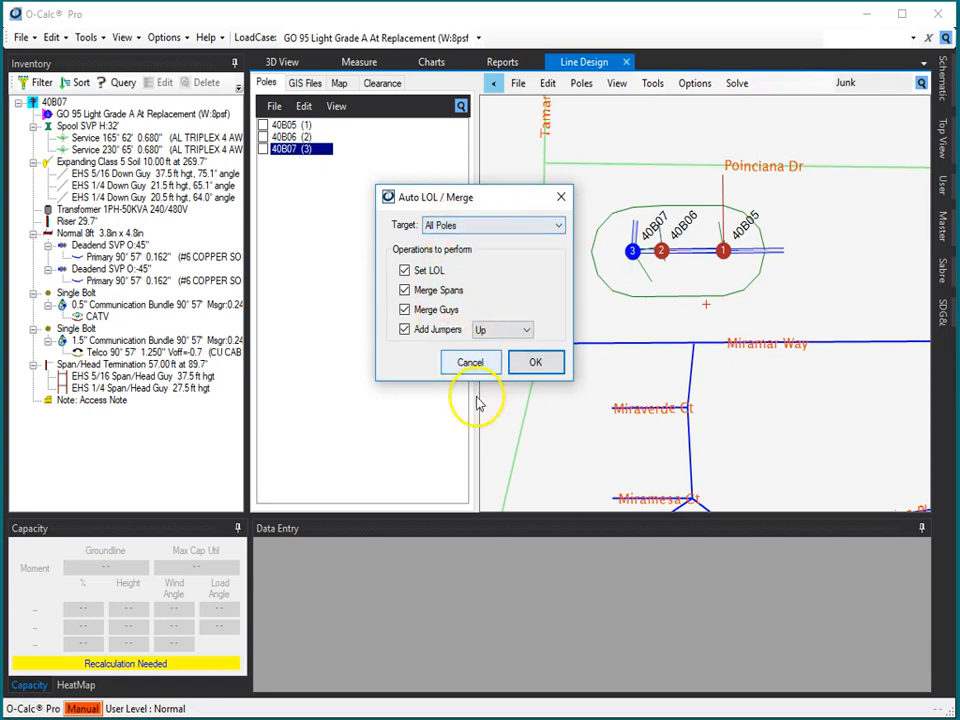
pyautogui.click(559, 229)
pyautogui.click(558, 230)
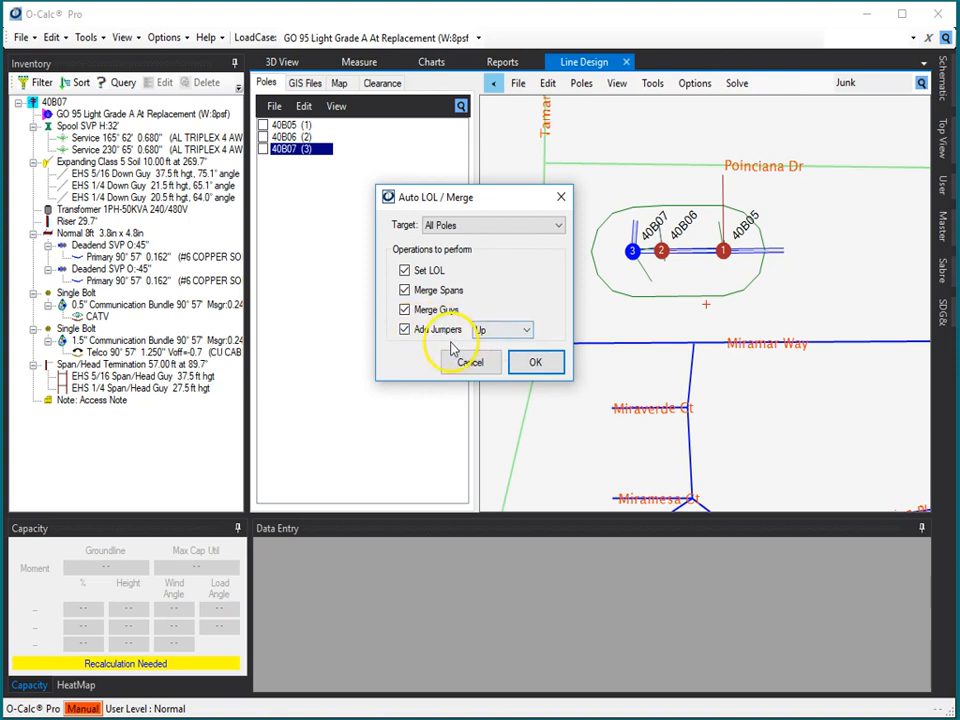
pyautogui.click(536, 363)
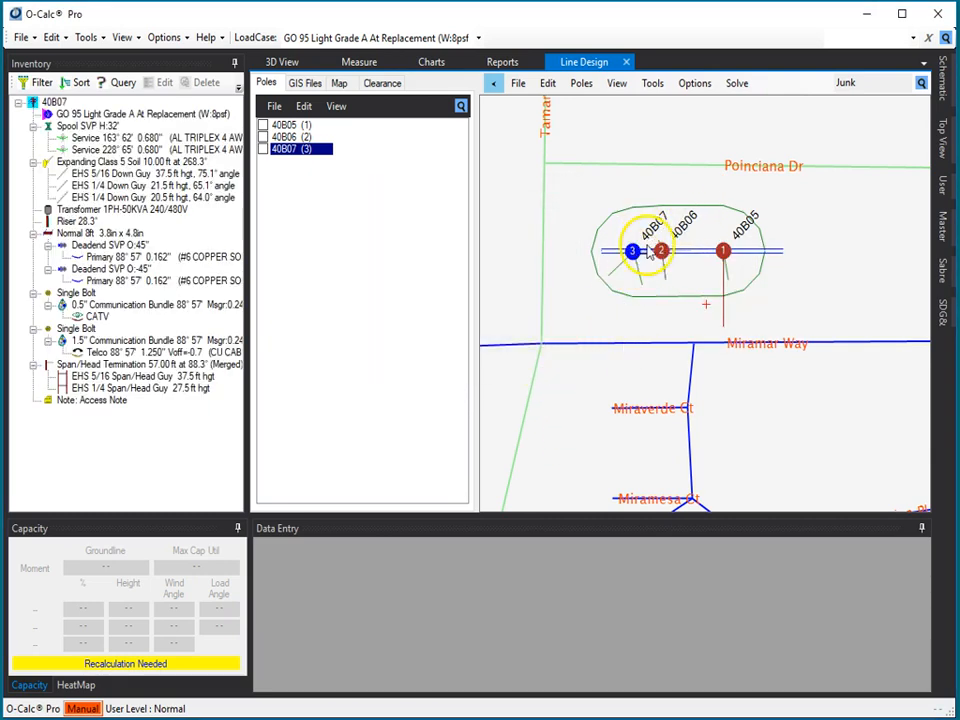
# - Inspect the merged spans and guys between poles 40B07 and 40B06 on the map and in 3D
pyautogui.scroll(2, 640, 248)
pyautogui.scroll(3, 707, 310)
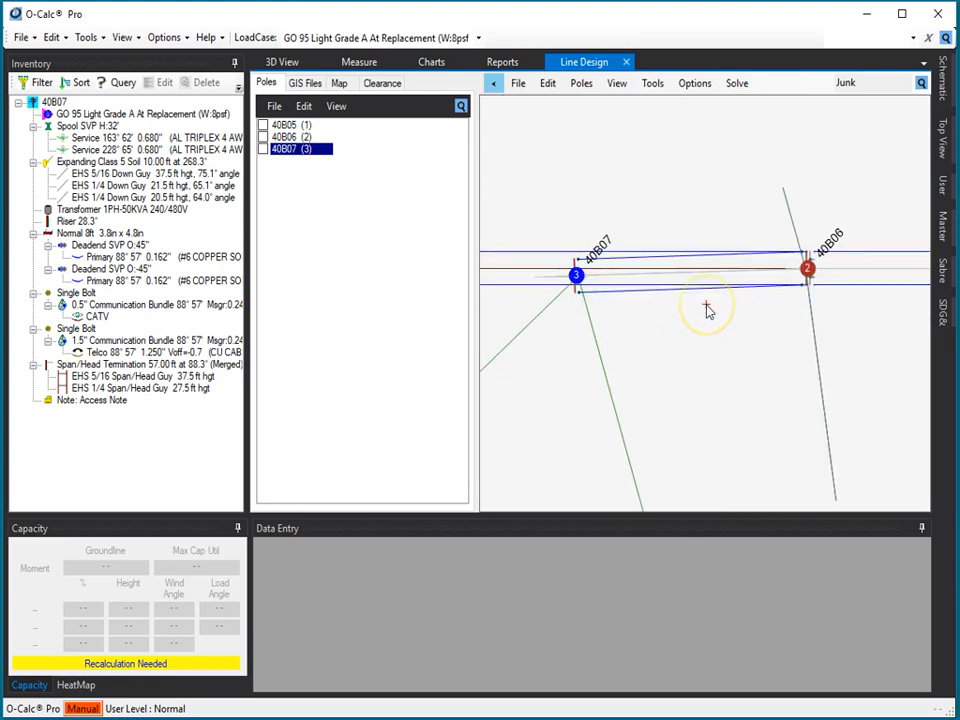
pyautogui.scroll(-6, 707, 310)
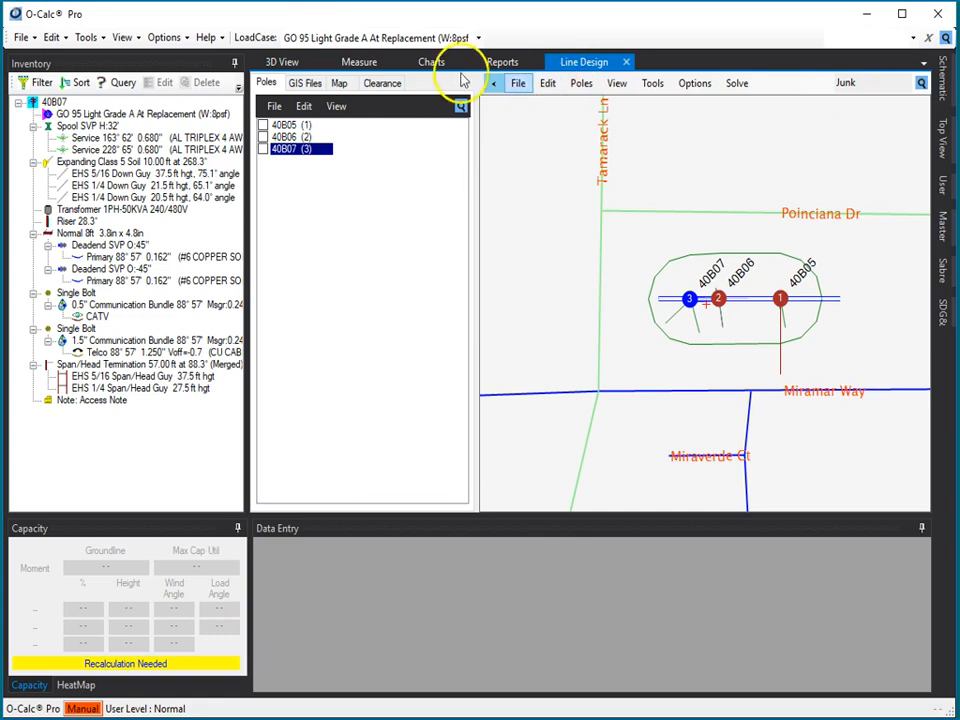
pyautogui.click(279, 63)
pyautogui.scroll(-3, 557, 285)
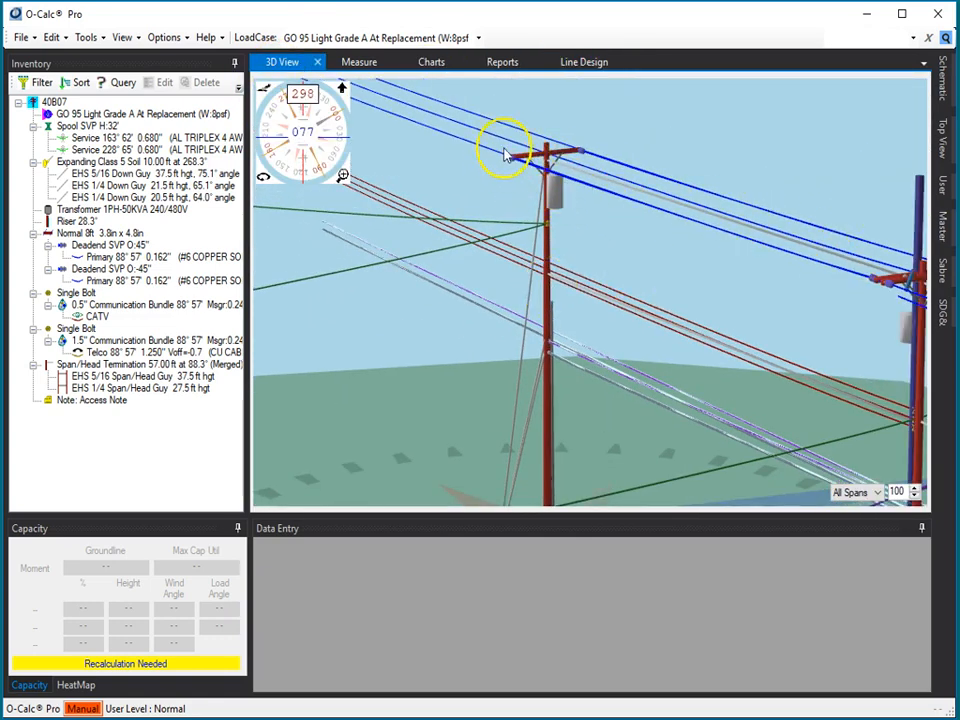
pyautogui.scroll(2, 506, 158)
pyautogui.scroll(-1, 506, 148)
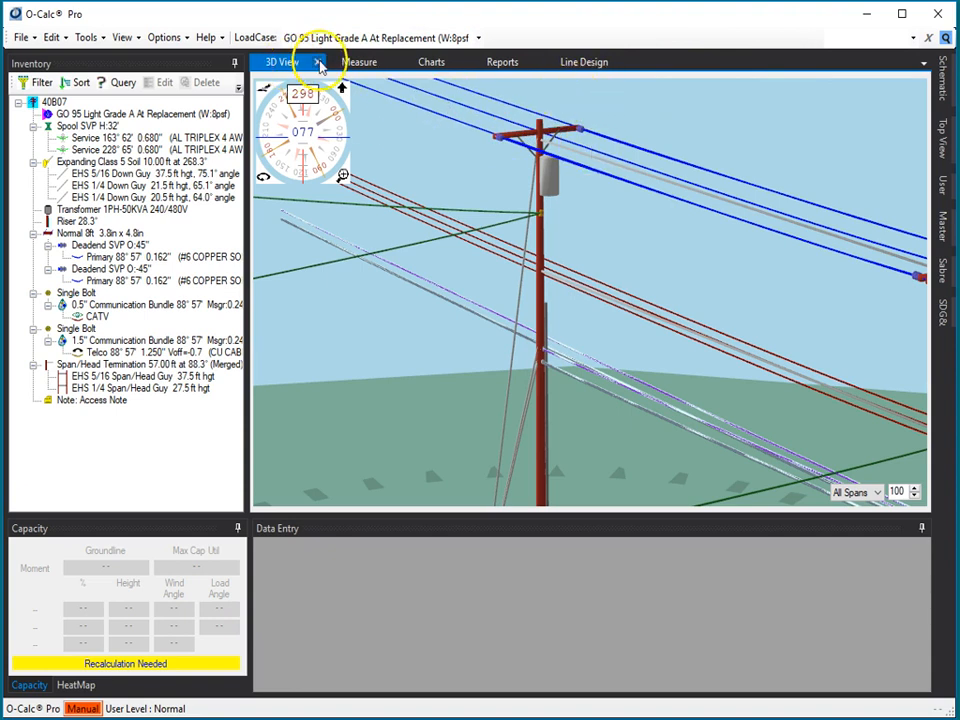
# - Close the Junk line design with poles 40B05, 40B06 and 40B07
pyautogui.click(582, 62)
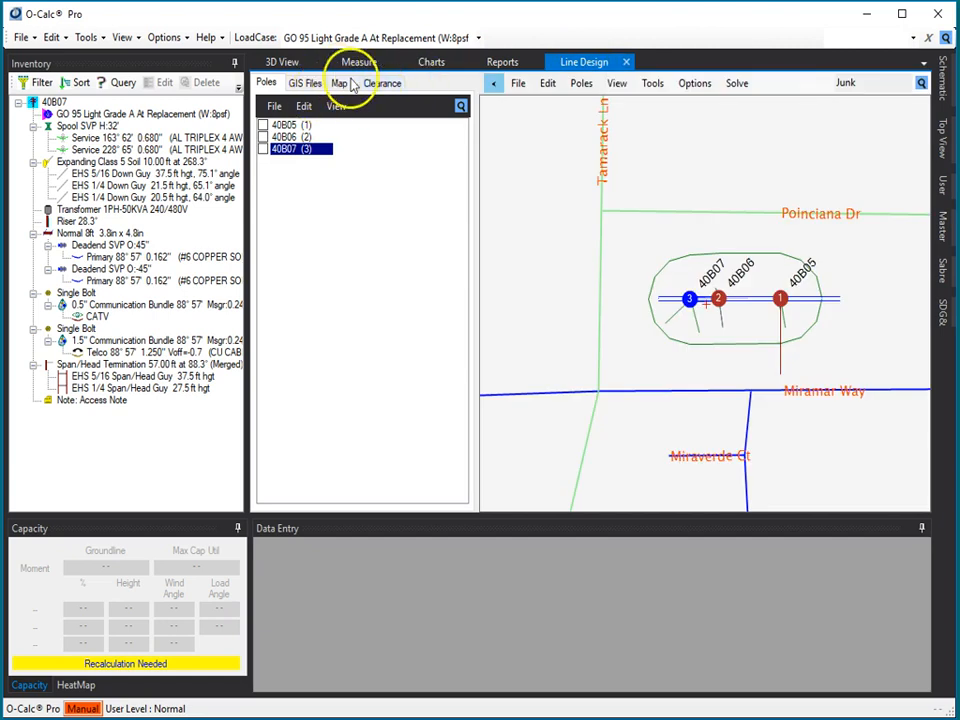
pyautogui.click(517, 83)
pyautogui.click(517, 83)
pyautogui.click(517, 83)
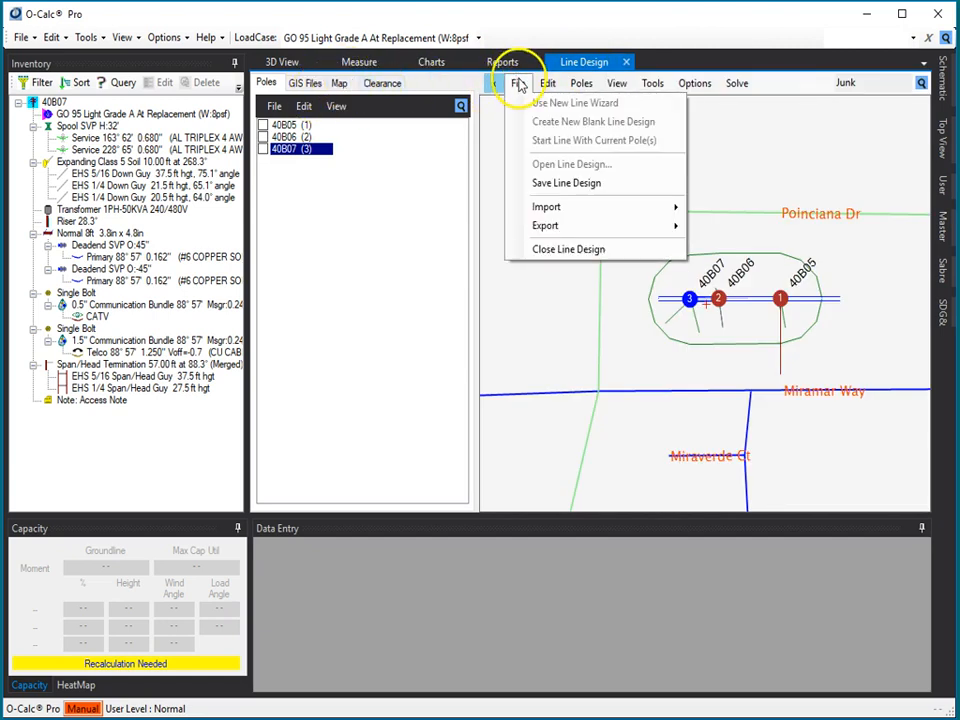
pyautogui.click(568, 251)
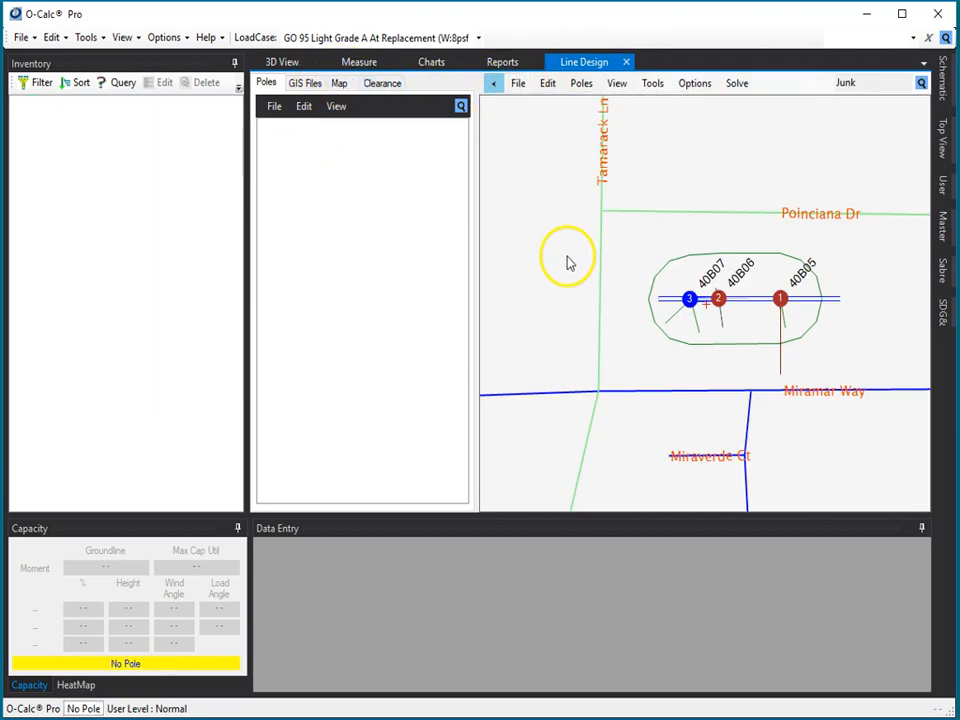
# - Open the pole file StubPole.pplx and view its crossarm, primary spans and down guy in 3D
pyautogui.click(20, 37)
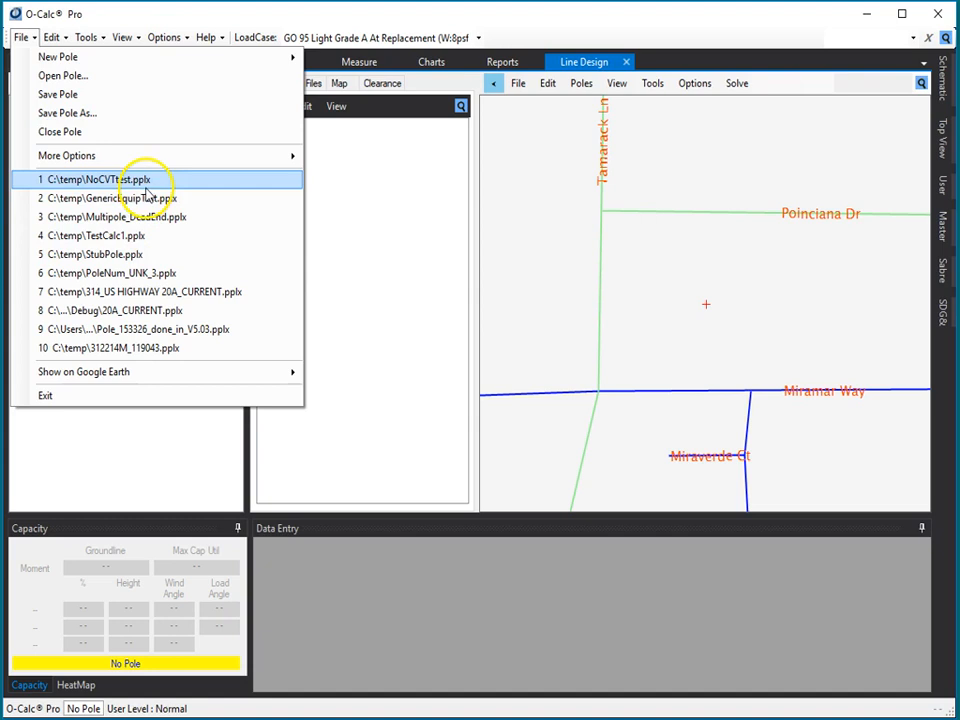
pyautogui.click(154, 256)
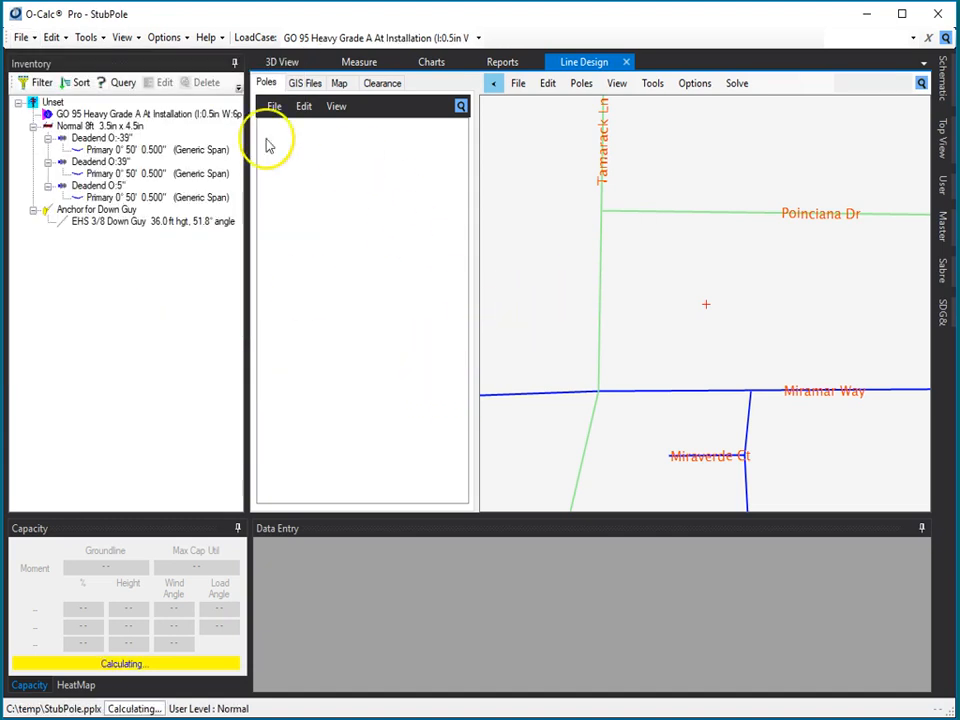
pyautogui.click(281, 62)
pyautogui.moveTo(570, 323); pyautogui.dragTo(628, 222)
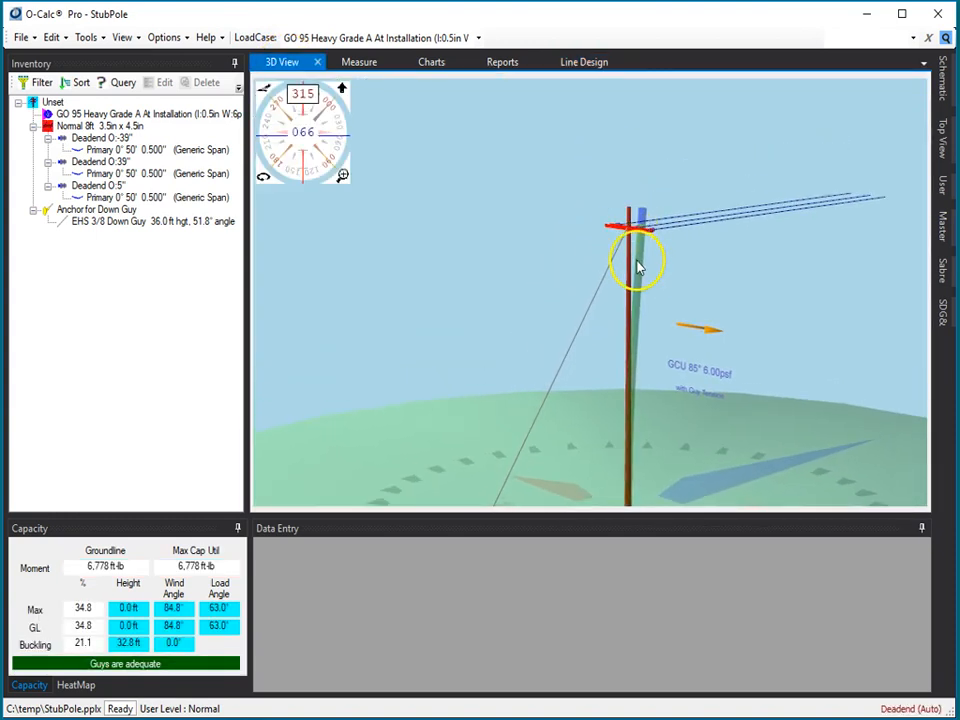
pyautogui.scroll(3, 660, 228)
pyautogui.moveTo(681, 231); pyautogui.dragTo(741, 253)
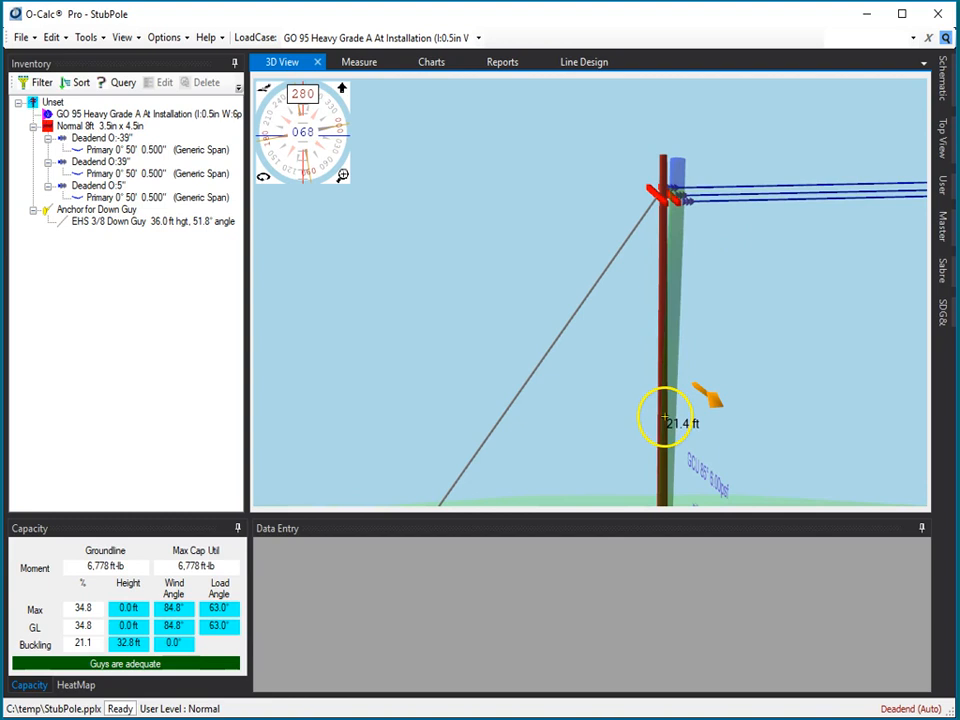
# - Use the New Line Wizard to place seven poles north from Miramesa Ct to Miramar Way and then east, and finish the line
pyautogui.click(580, 64)
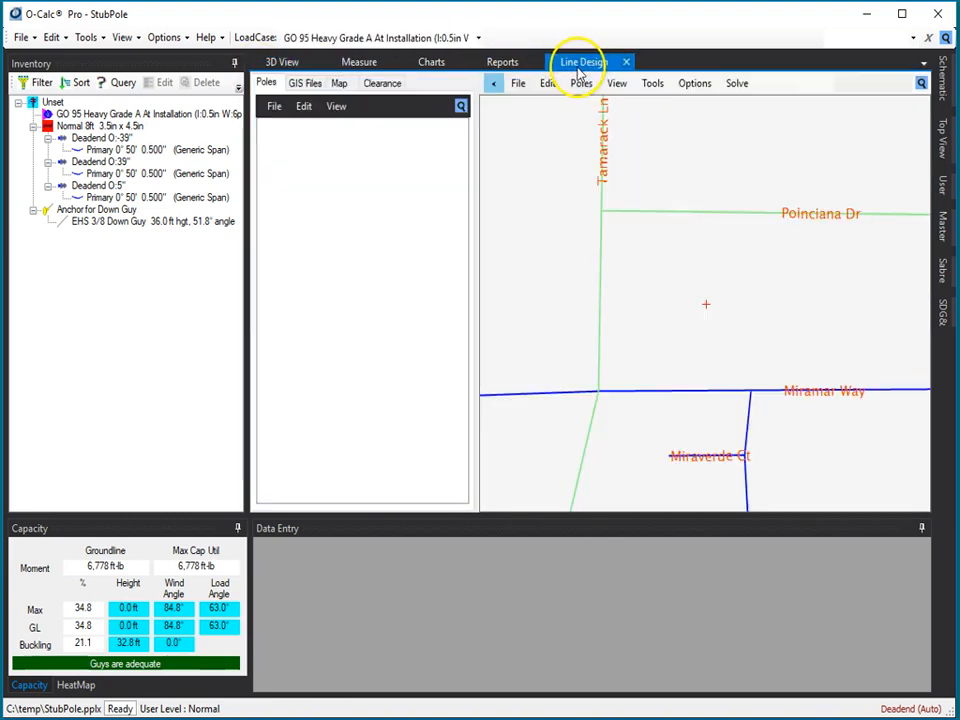
pyautogui.click(519, 84)
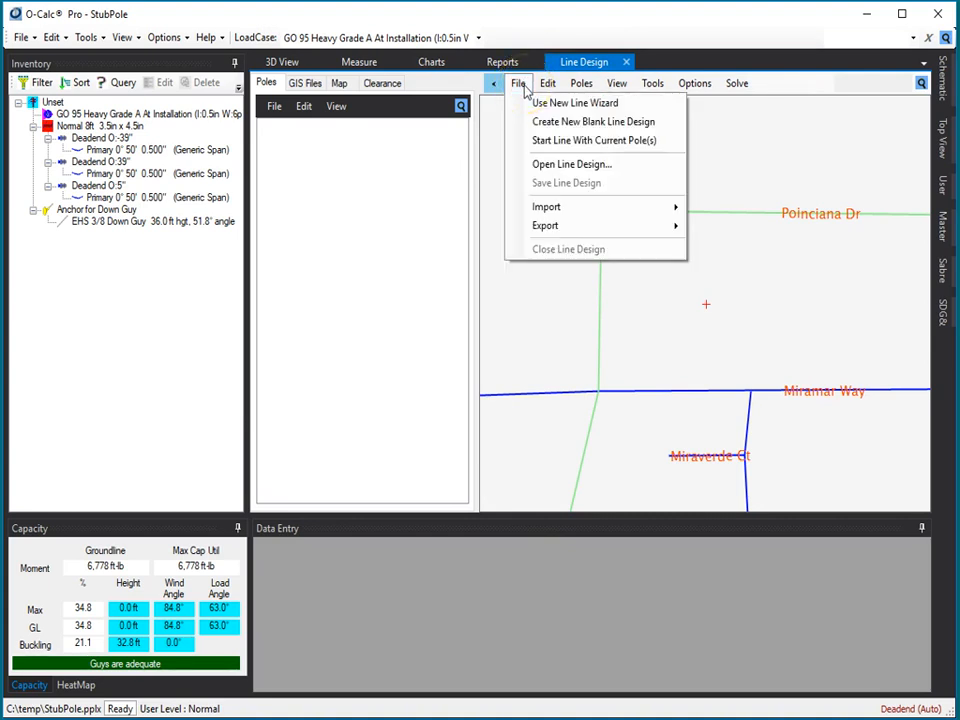
pyautogui.click(533, 104)
pyautogui.moveTo(738, 450); pyautogui.dragTo(722, 336)
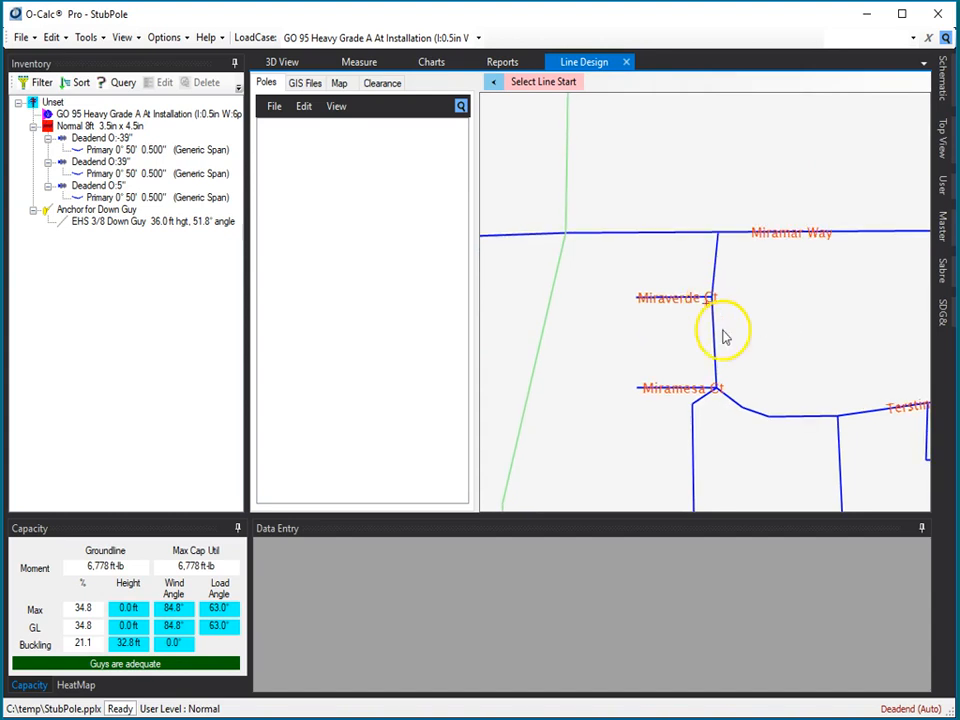
pyautogui.click(727, 385)
pyautogui.click(724, 352)
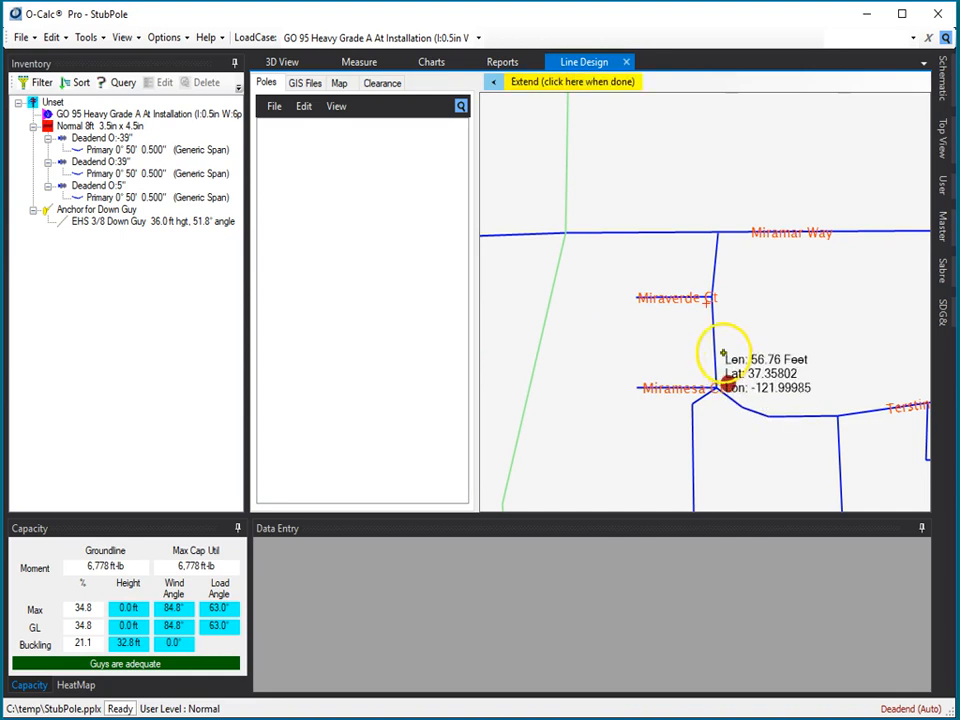
pyautogui.click(725, 321)
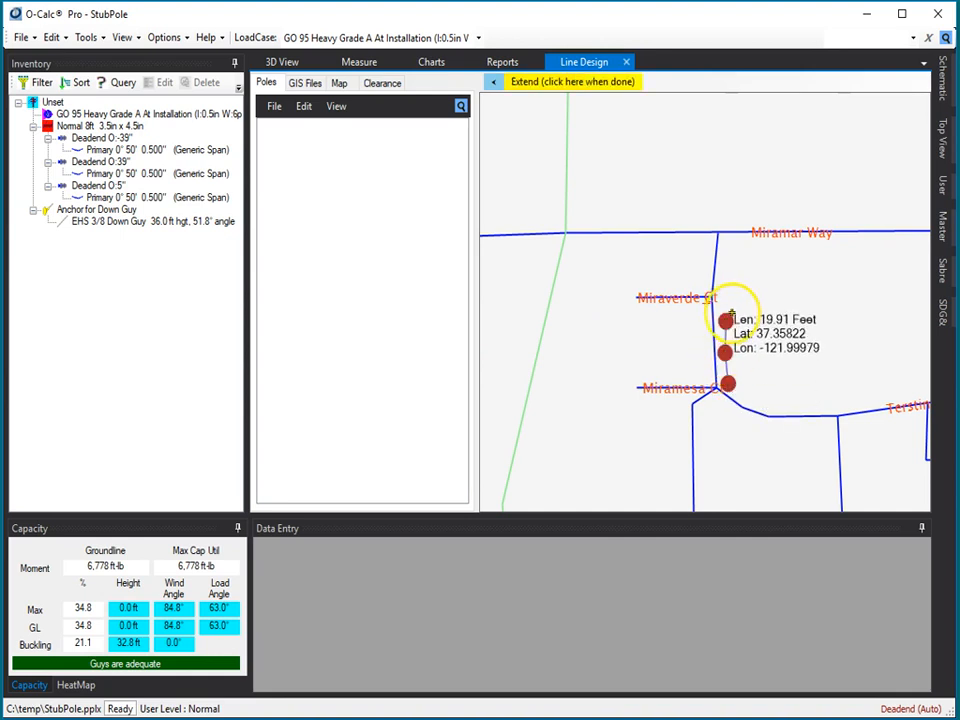
pyautogui.click(736, 302)
pyautogui.click(736, 270)
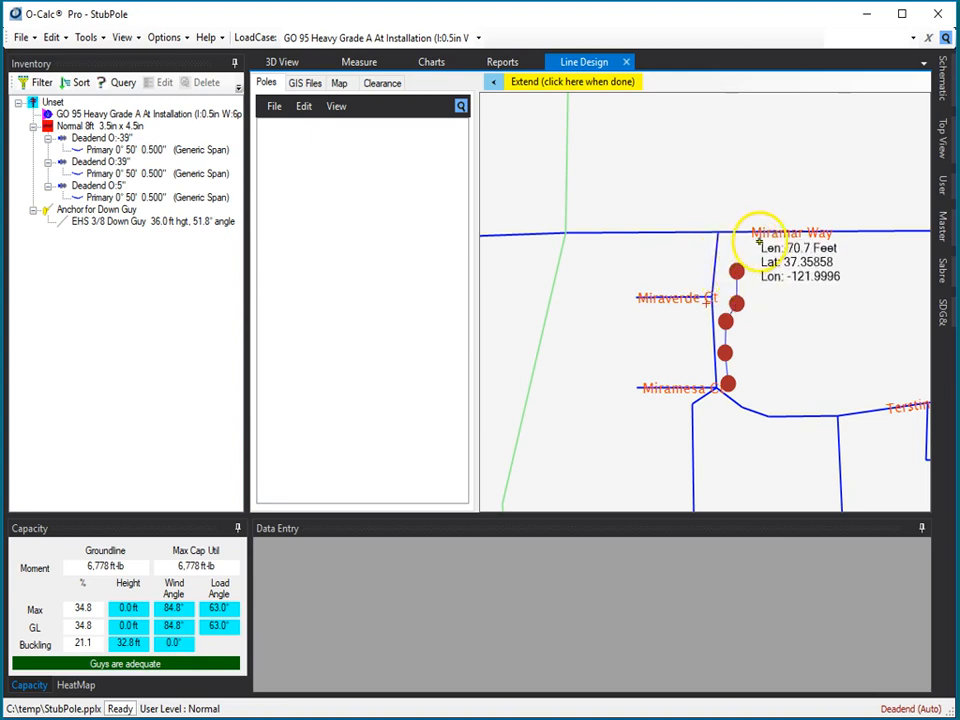
pyautogui.click(750, 240)
pyautogui.click(804, 240)
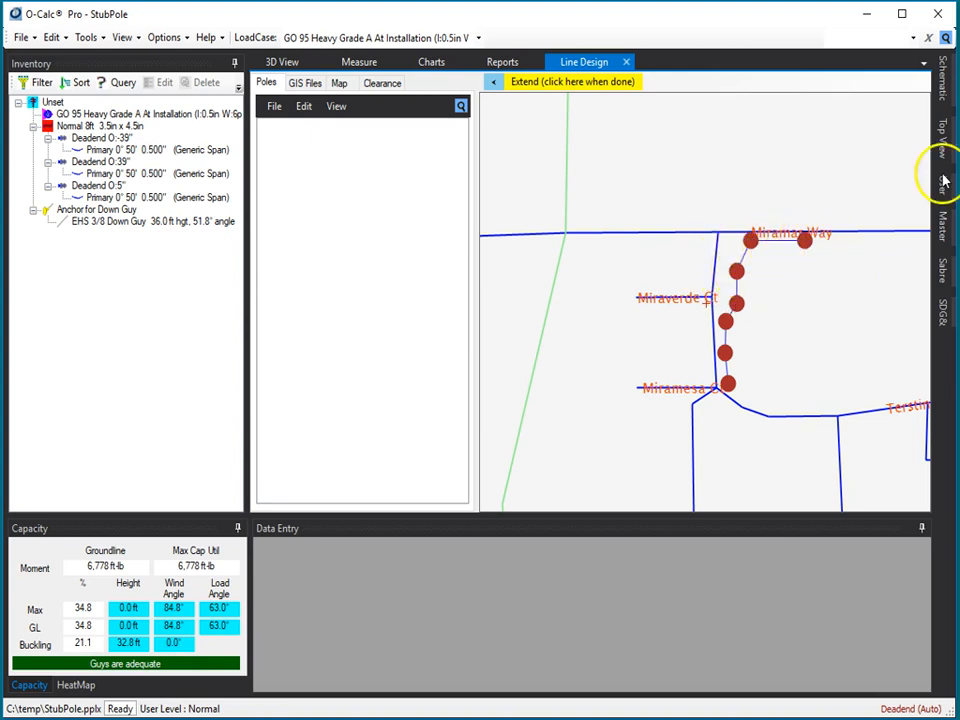
pyautogui.click(565, 84)
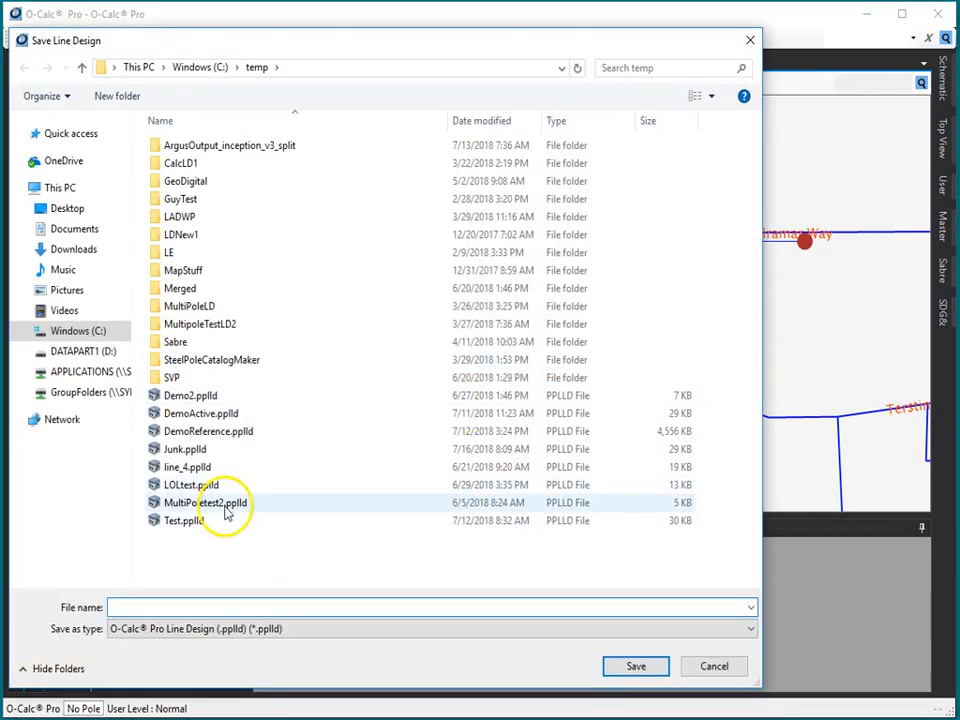
# - Save the new line design as Junk.pplld, replacing the existing file
pyautogui.click(195, 467)
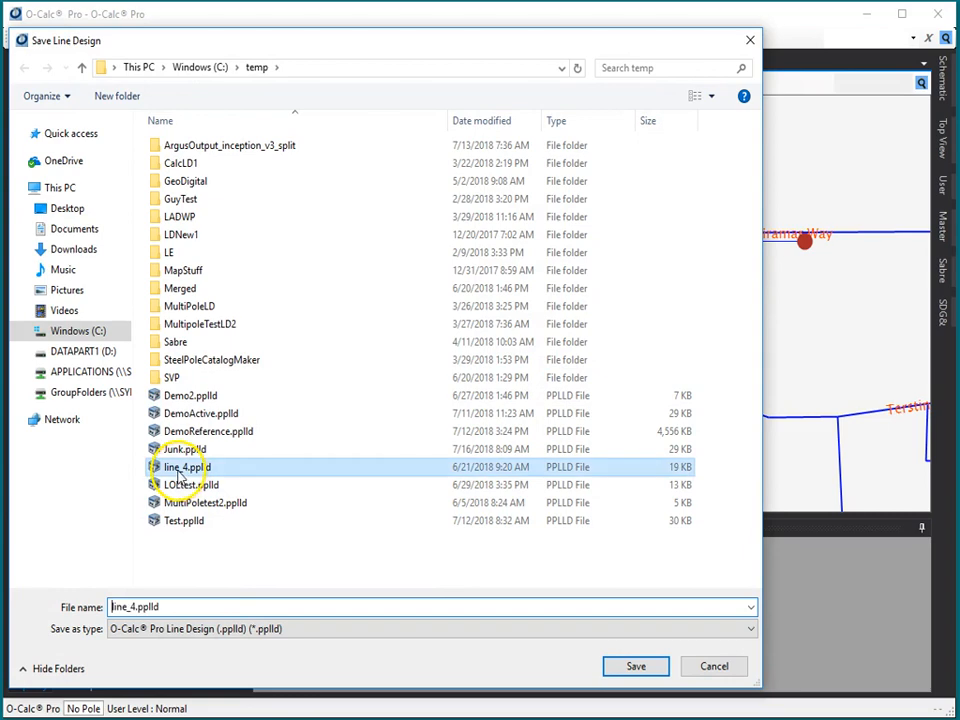
pyautogui.click(205, 449)
pyautogui.click(626, 665)
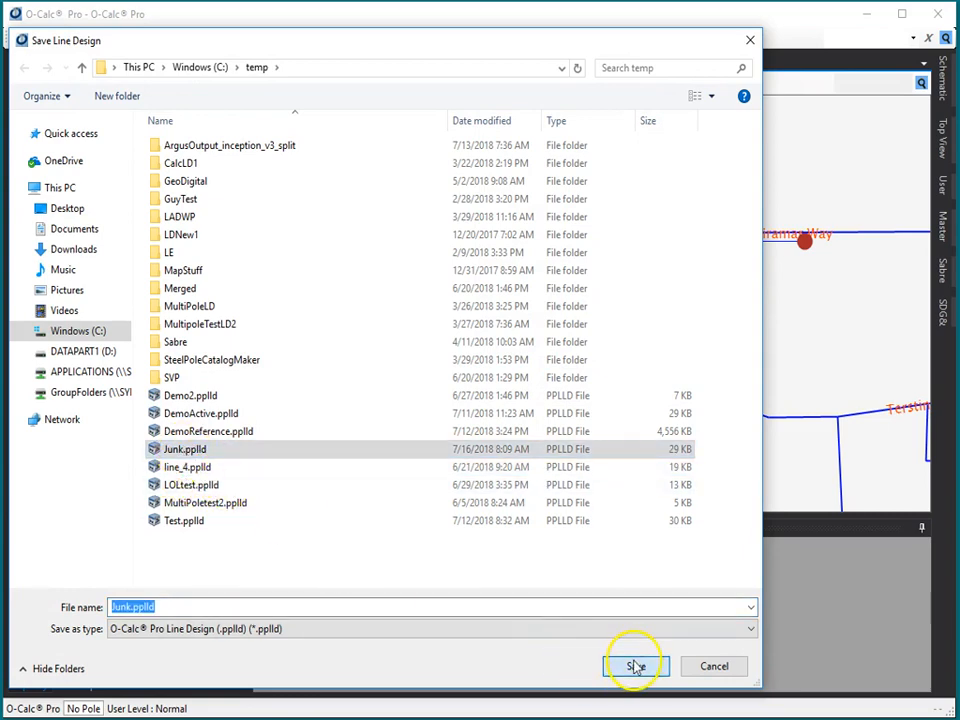
pyautogui.click(530, 371)
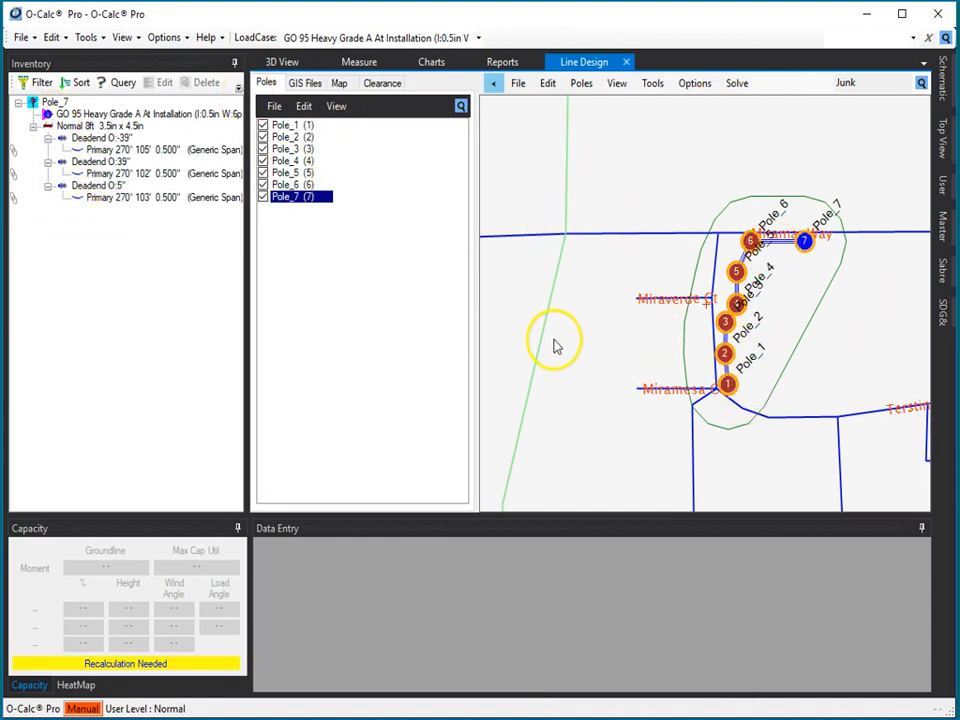
# - Inspect the spans, jumpers and down guy at Pole_1 and Pole_2 of the generated line in 3D
pyautogui.click(730, 386)
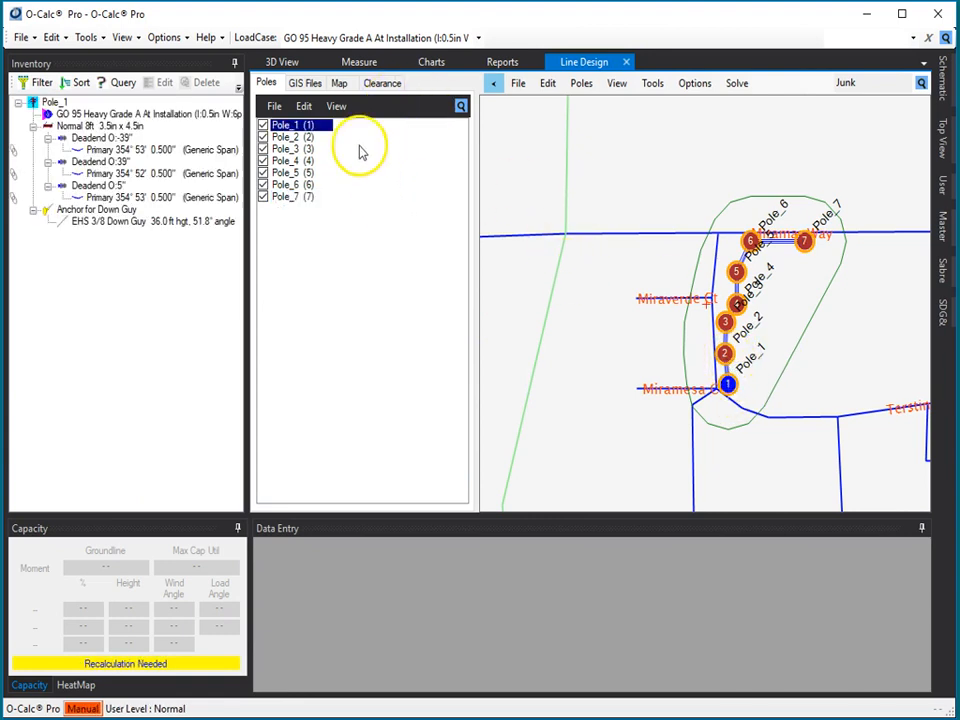
pyautogui.click(276, 60)
pyautogui.scroll(-5, 805, 292)
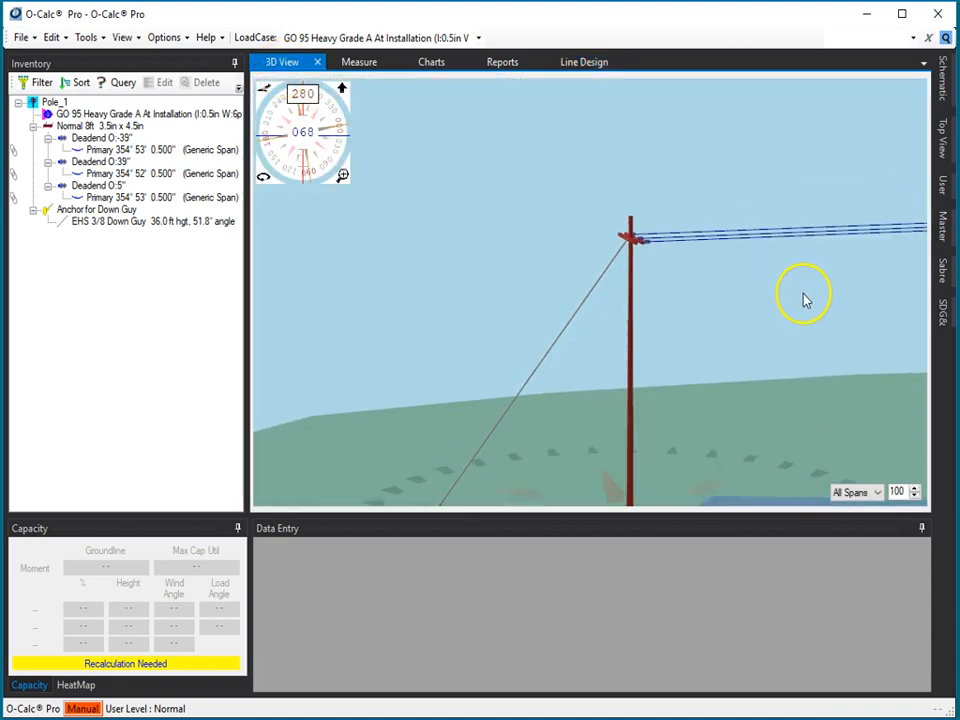
pyautogui.moveTo(838, 385); pyautogui.dragTo(800, 318)
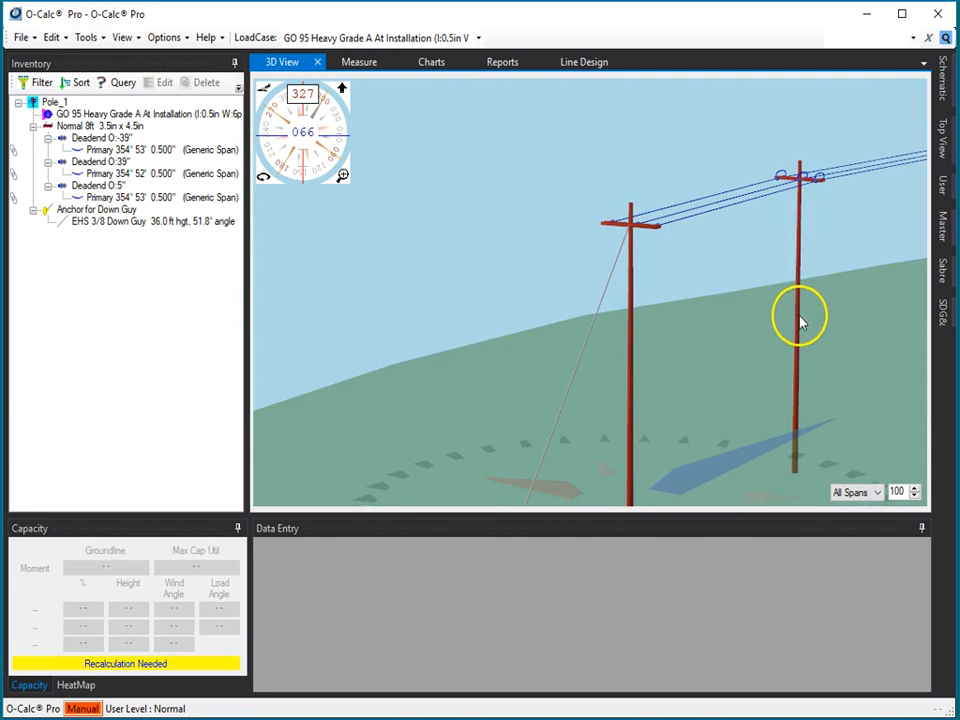
pyautogui.click(800, 322)
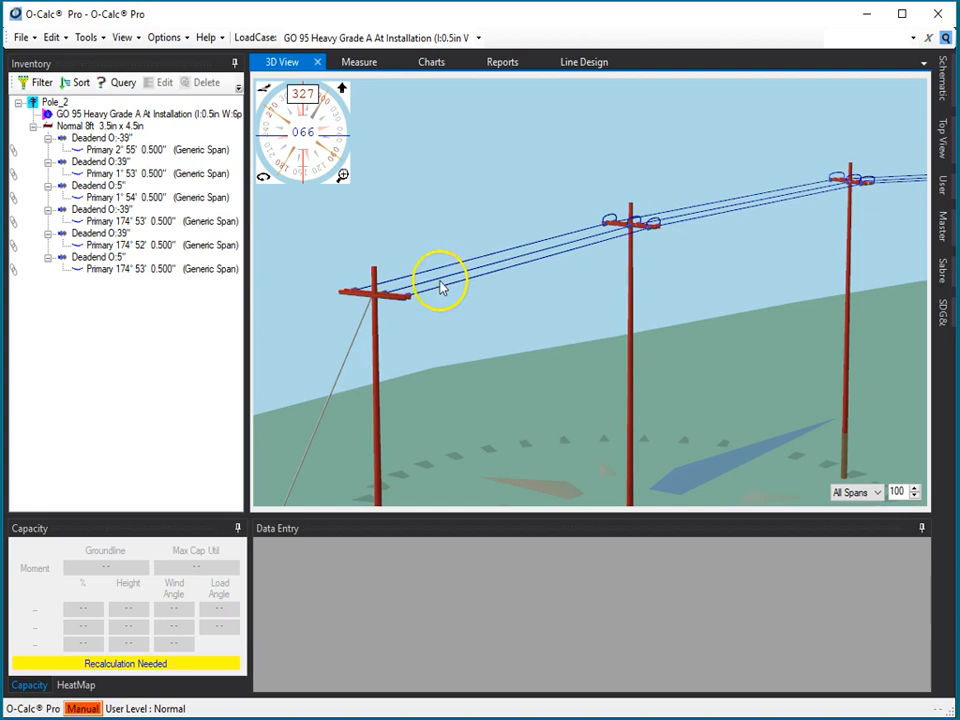
pyautogui.moveTo(642, 224)
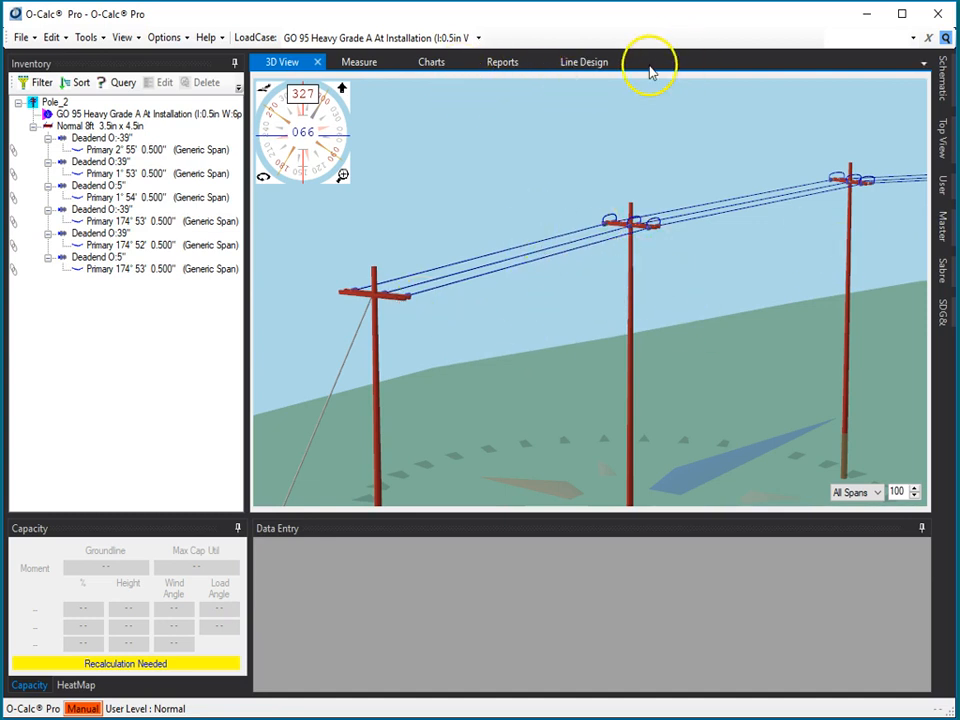
# - Review the expected column format for creating a line from imported data
pyautogui.click(583, 64)
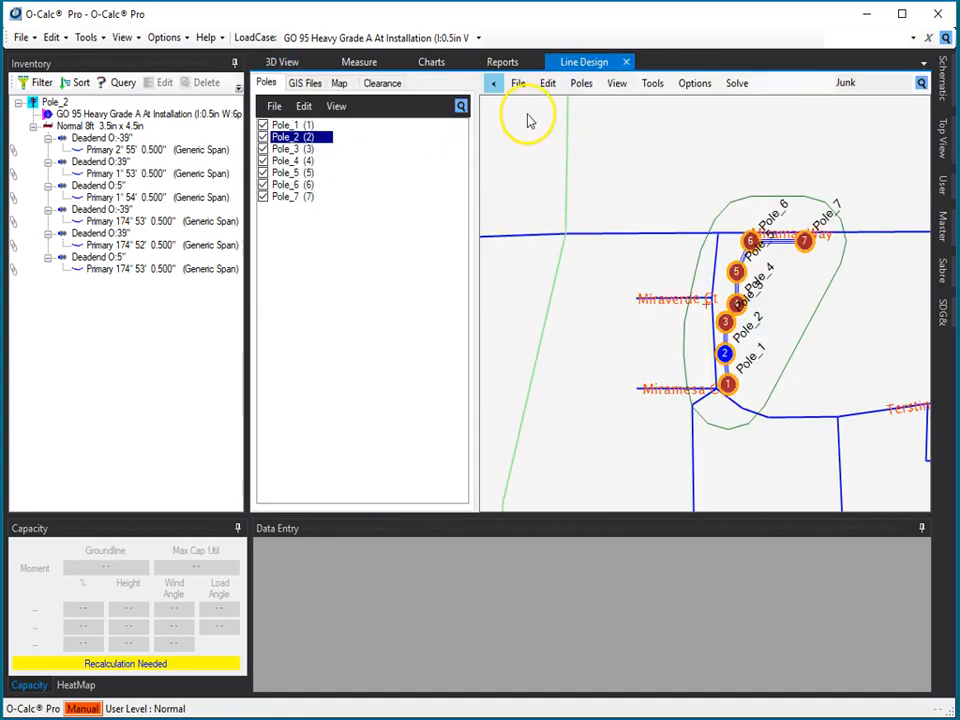
pyautogui.click(519, 84)
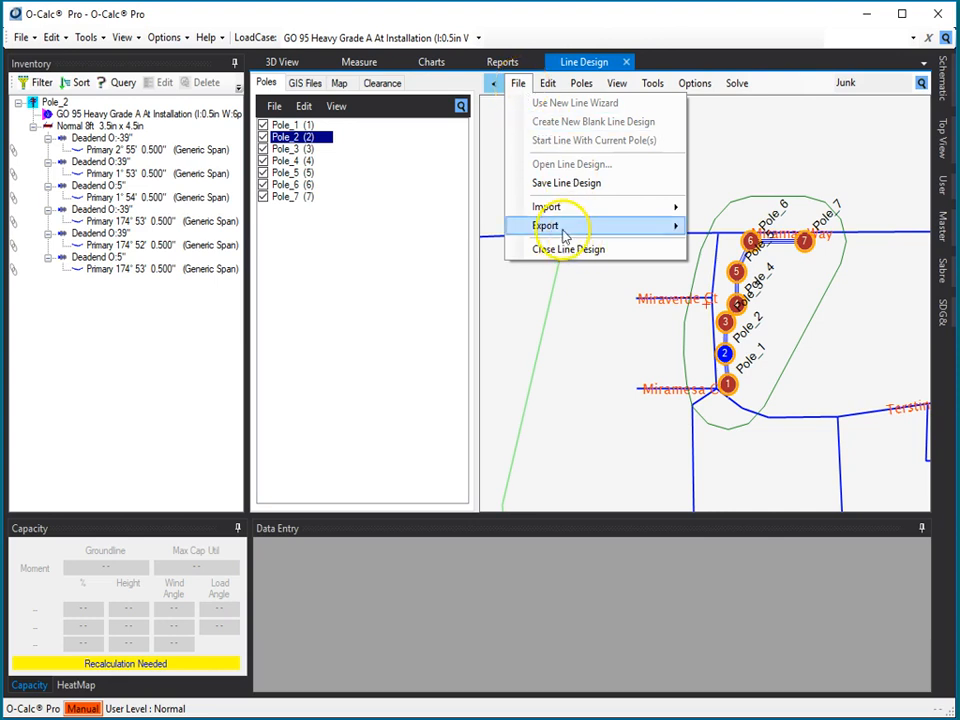
pyautogui.moveTo(567, 215)
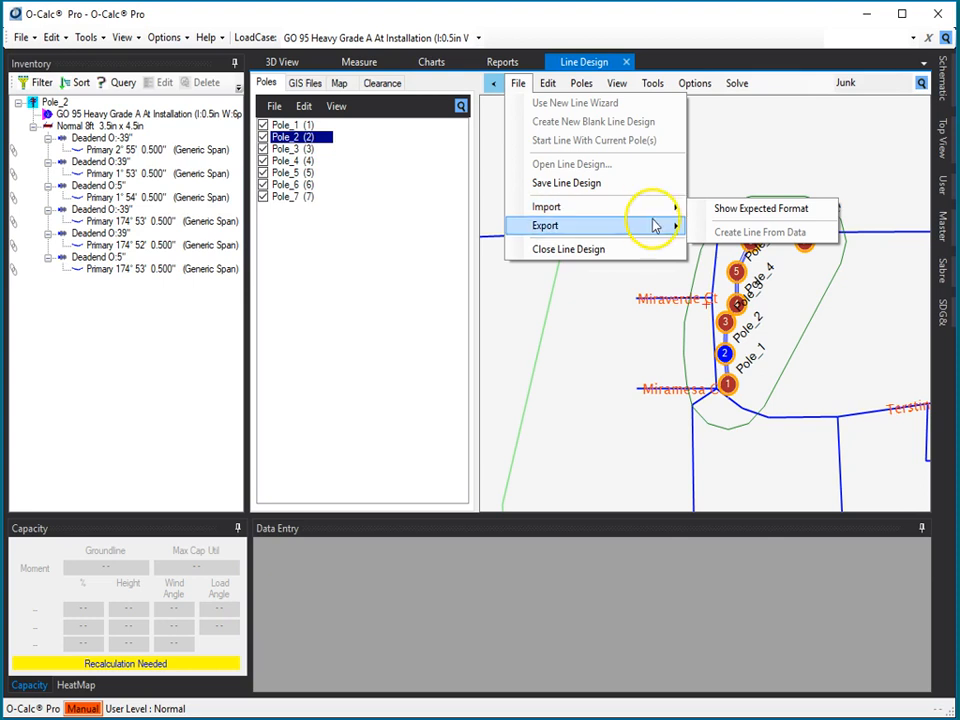
pyautogui.click(760, 208)
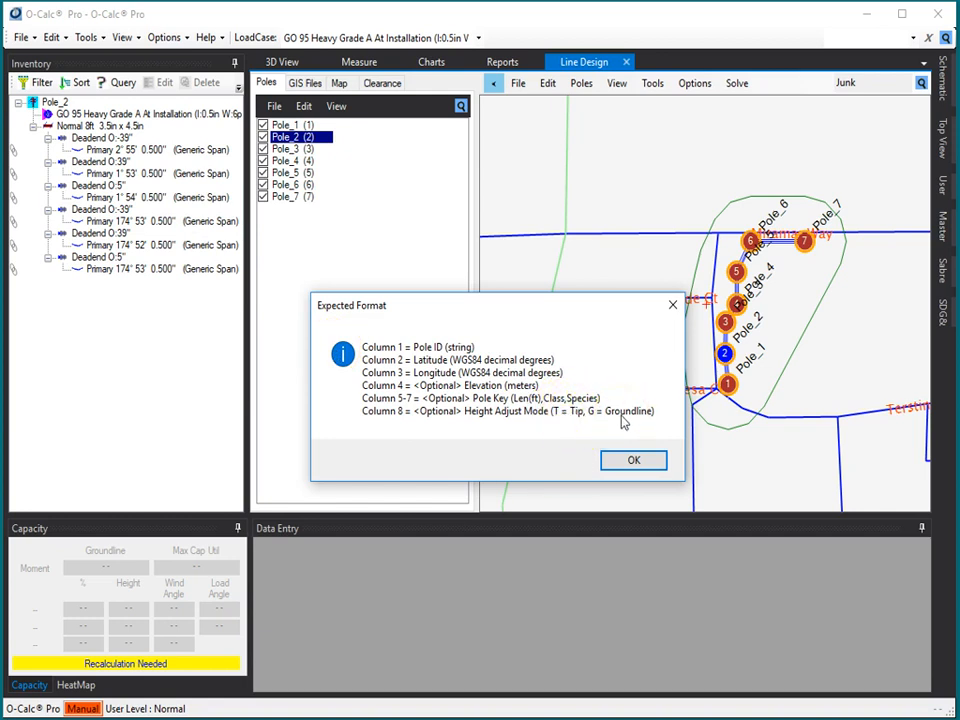
pyautogui.click(643, 461)
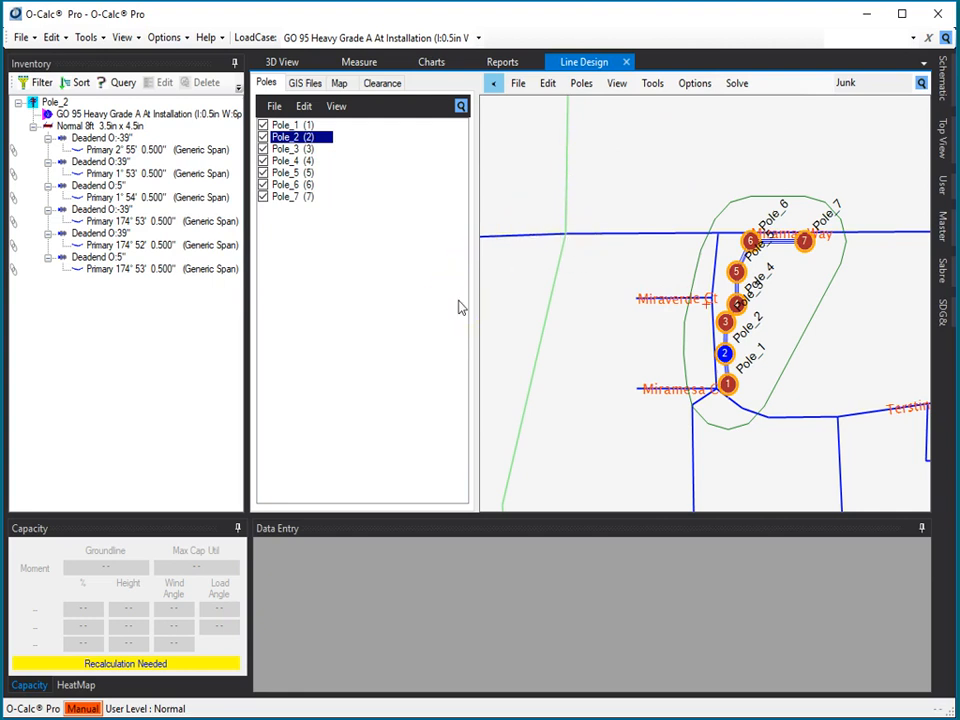
# - Close the seven-pole line design and reopen the pole file StubPole.pplx
pyautogui.click(19, 37)
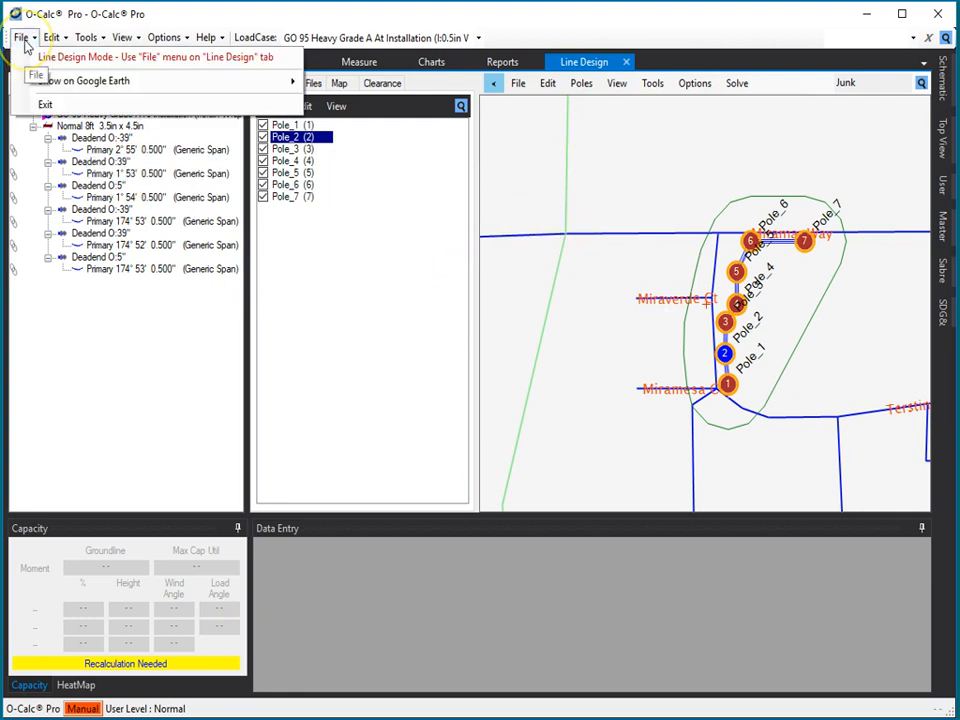
pyautogui.click(536, 63)
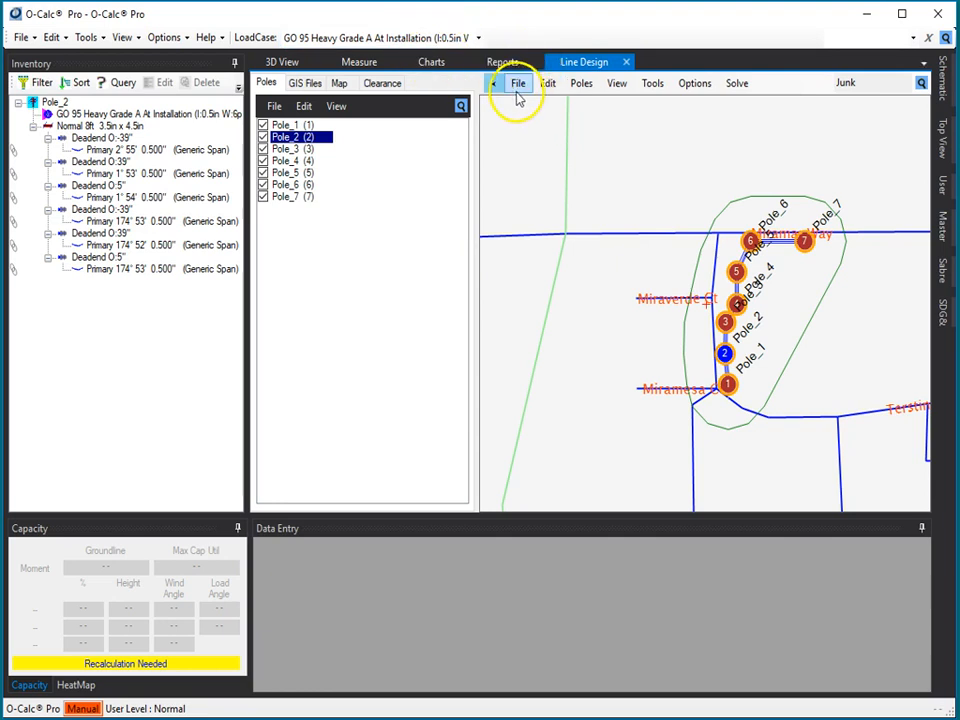
pyautogui.click(518, 83)
pyautogui.click(578, 254)
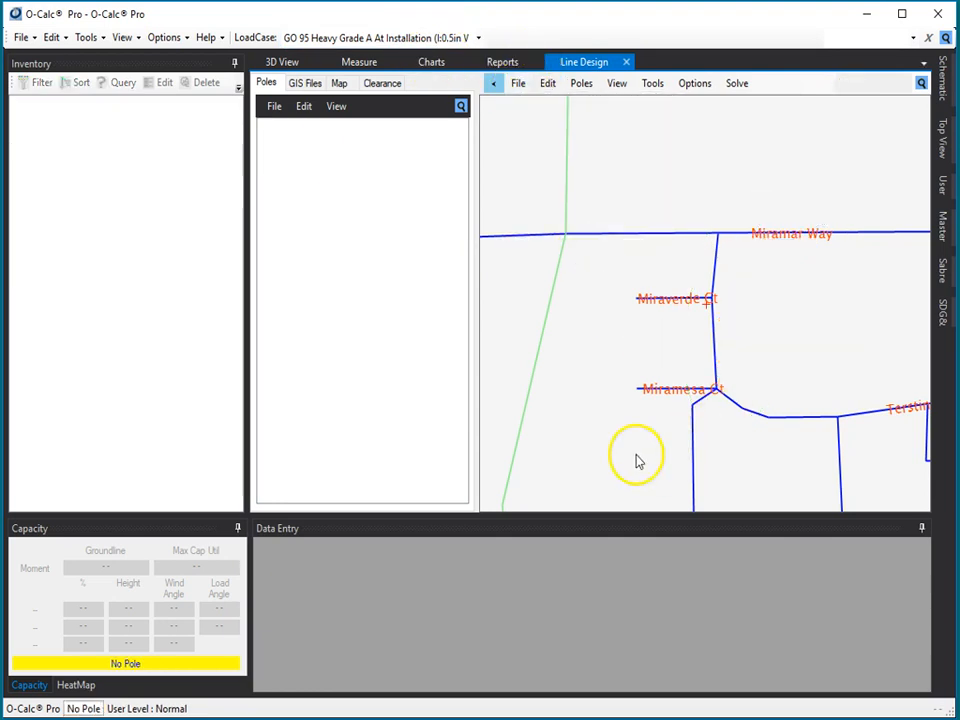
pyautogui.click(20, 38)
pyautogui.click(96, 180)
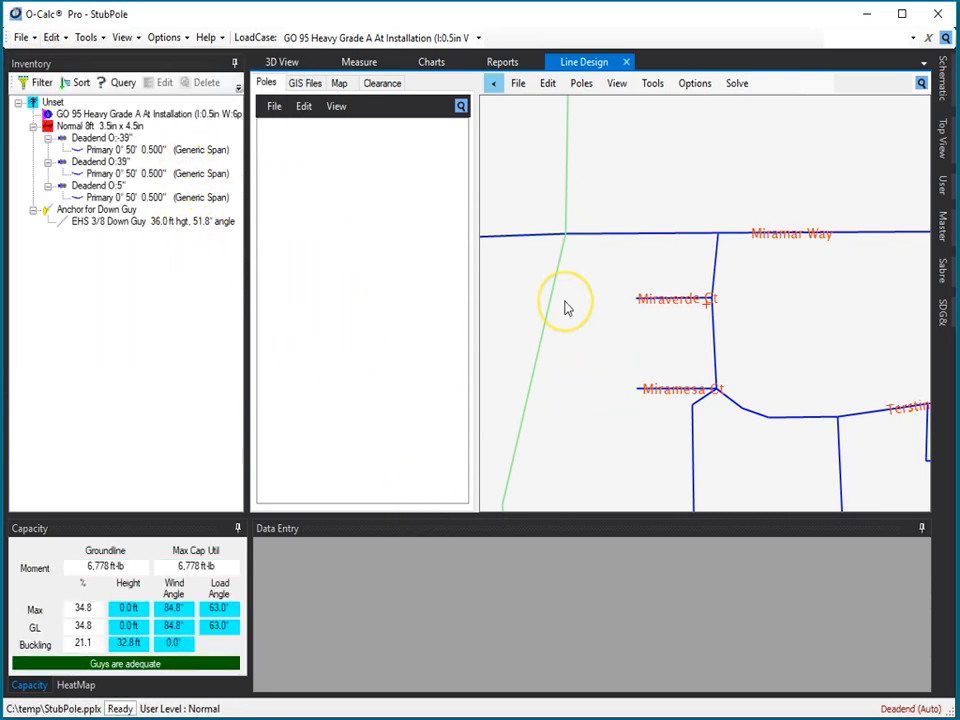
# - Start a new line design with the current pole and save it as Junk.pplld, replacing the existing file
pyautogui.click(518, 90)
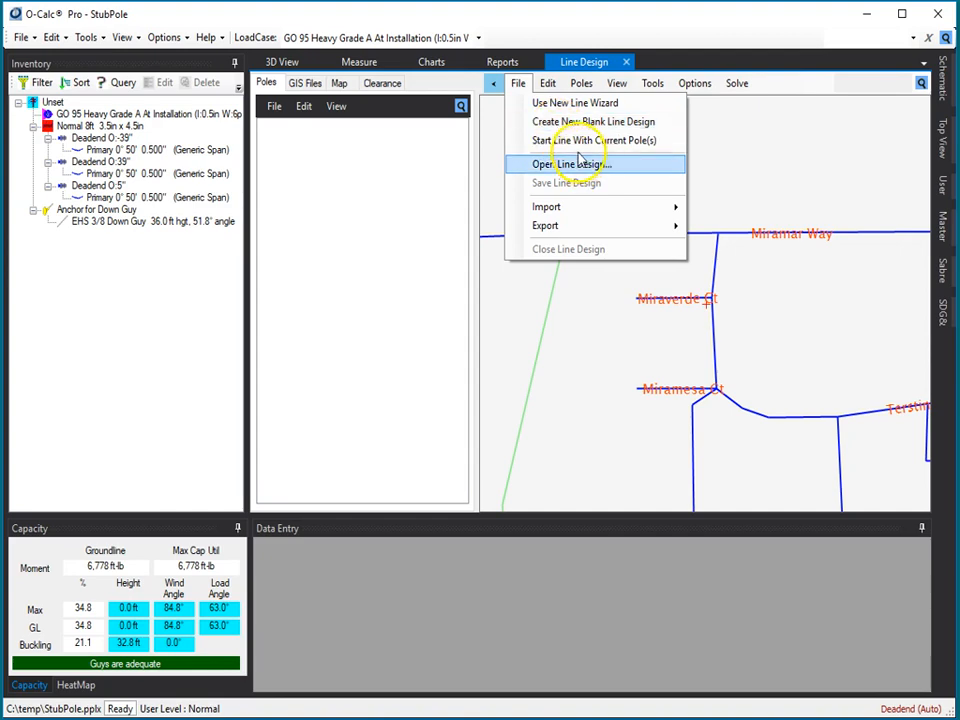
pyautogui.click(583, 141)
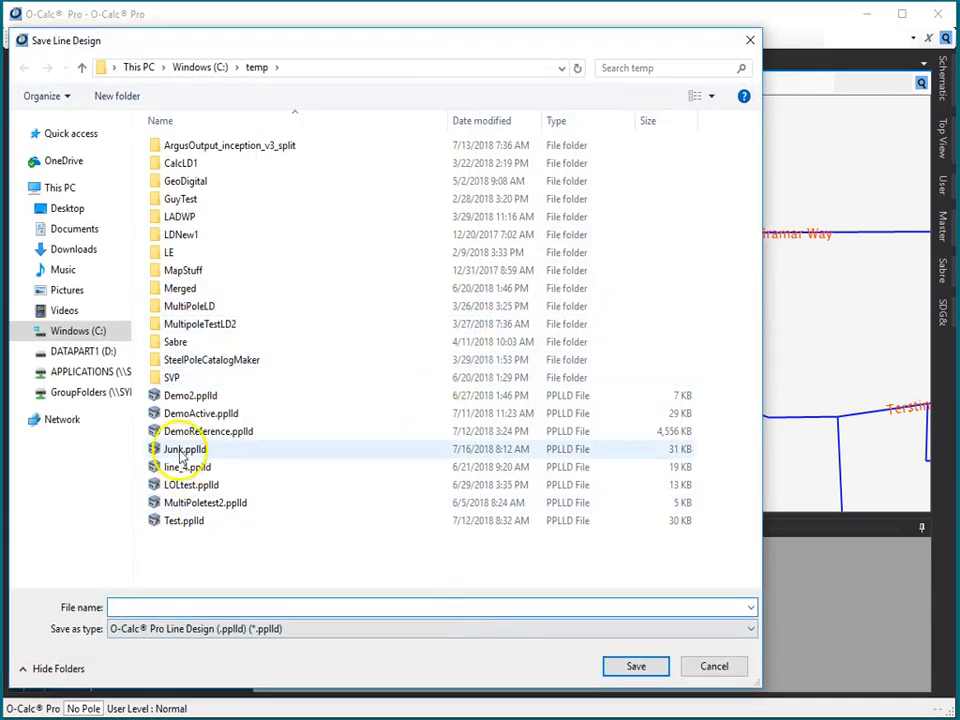
pyautogui.click(182, 452)
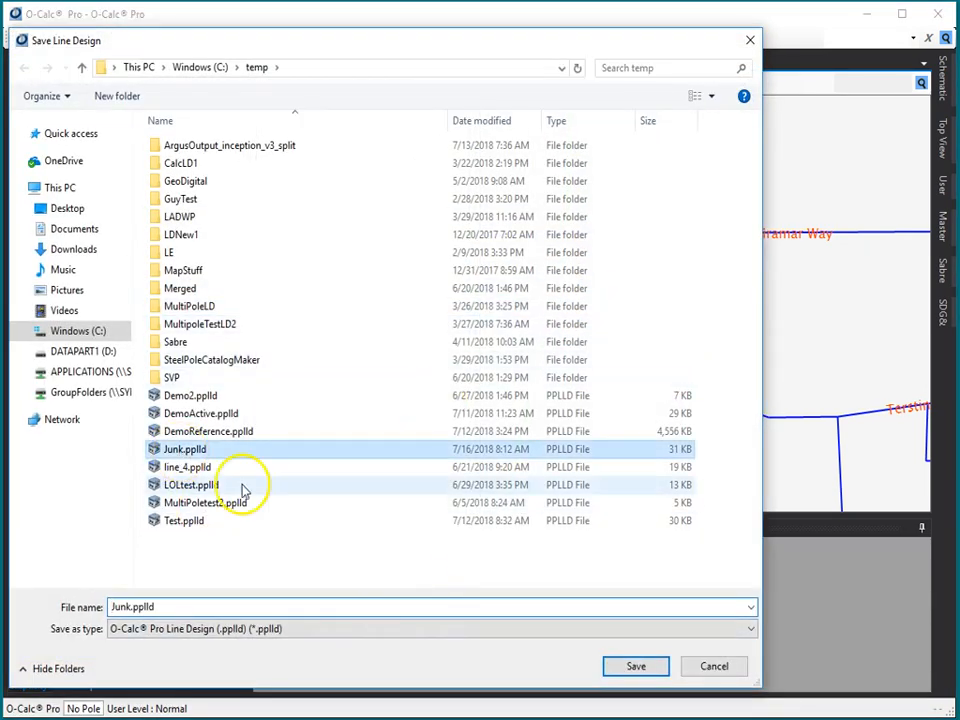
pyautogui.click(636, 667)
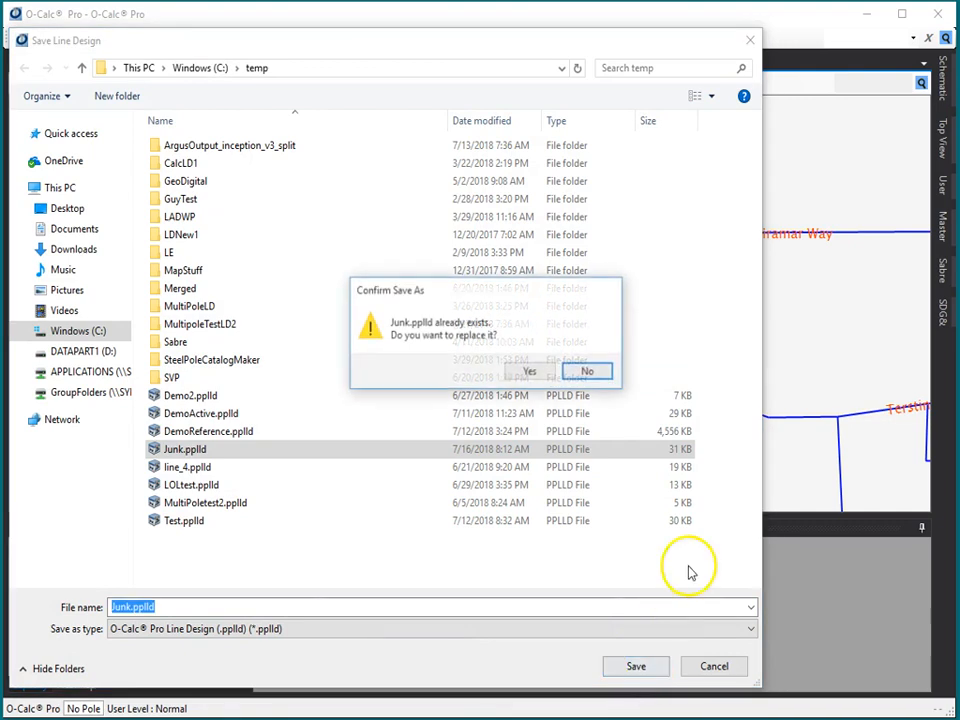
pyautogui.click(536, 371)
# - Extend the line from the current pole, placing a second pole at the span ends at about 43.048240° N, 76.147388° W, elevation 0 feet
pyautogui.scroll(5, 707, 306)
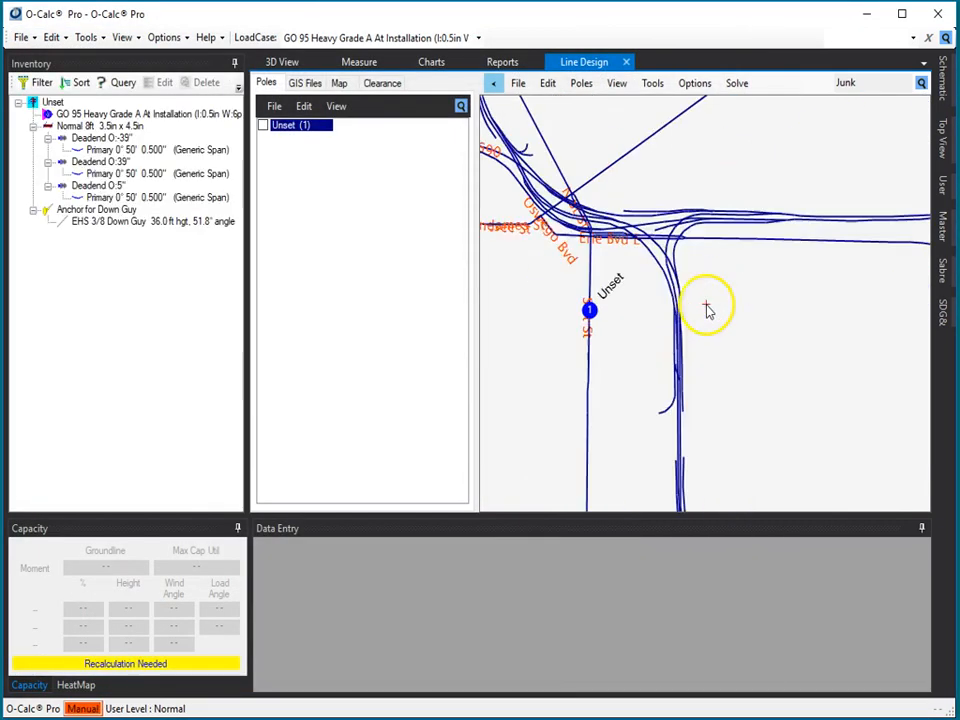
pyautogui.moveTo(538, 306); pyautogui.dragTo(707, 302)
pyautogui.scroll(-2, 707, 302)
pyautogui.moveTo(514, 316); pyautogui.dragTo(706, 303)
pyautogui.scroll(5, 706, 303)
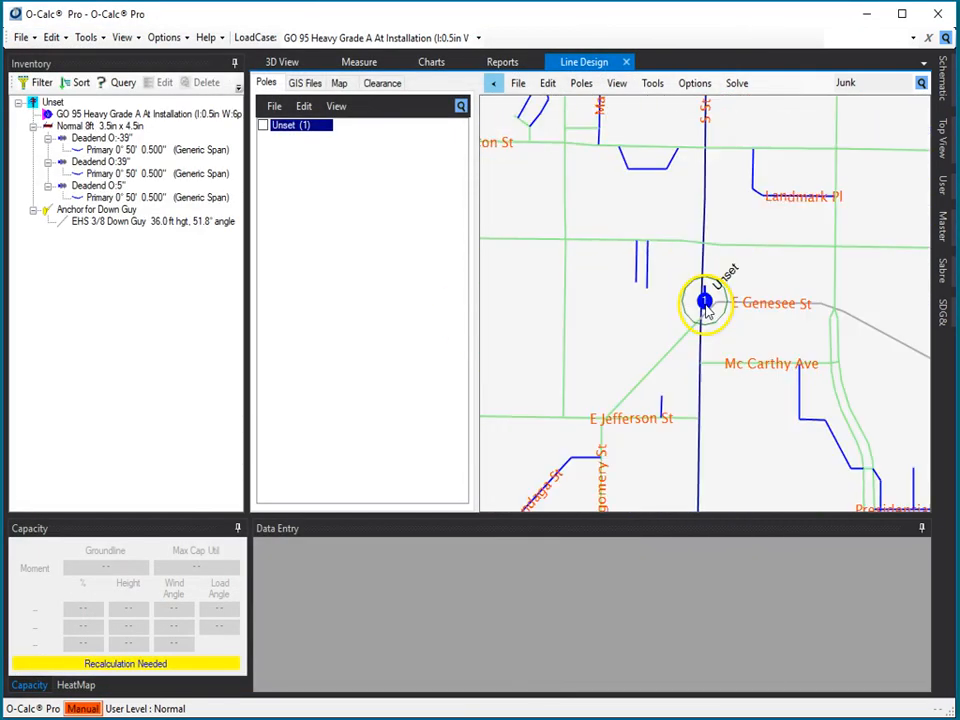
pyautogui.scroll(1, 705, 279)
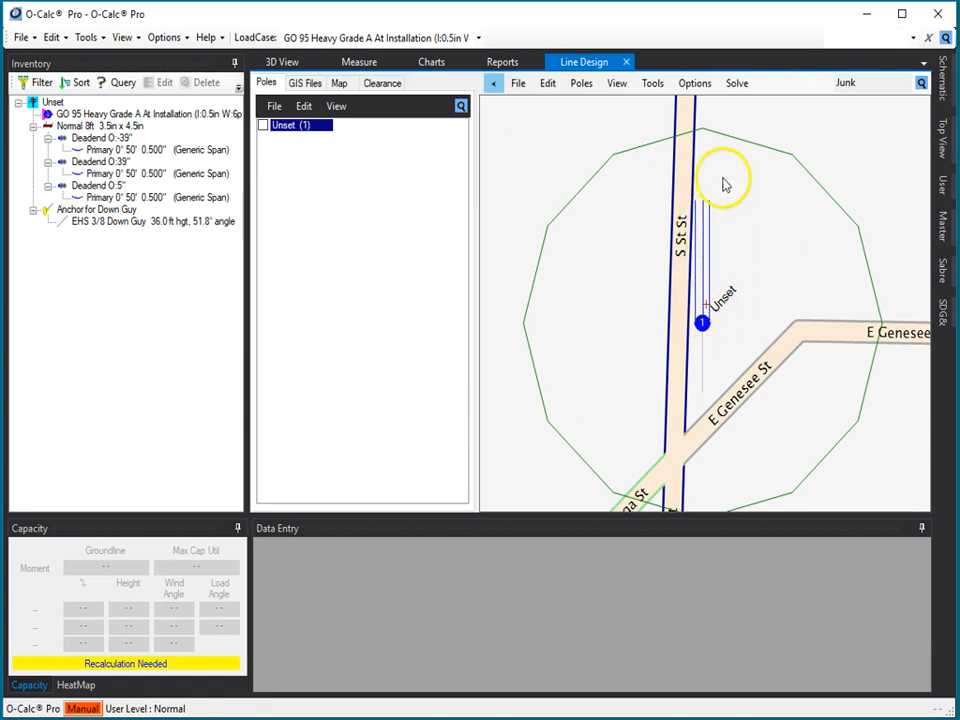
pyautogui.click(303, 106)
pyautogui.click(572, 86)
pyautogui.click(578, 86)
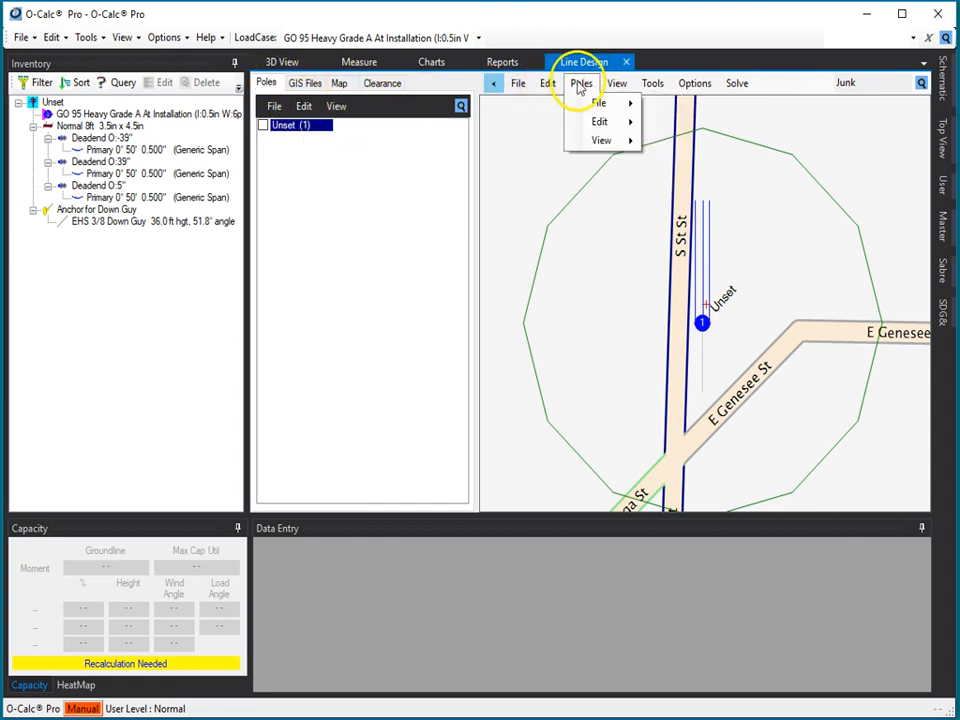
pyautogui.moveTo(645, 97)
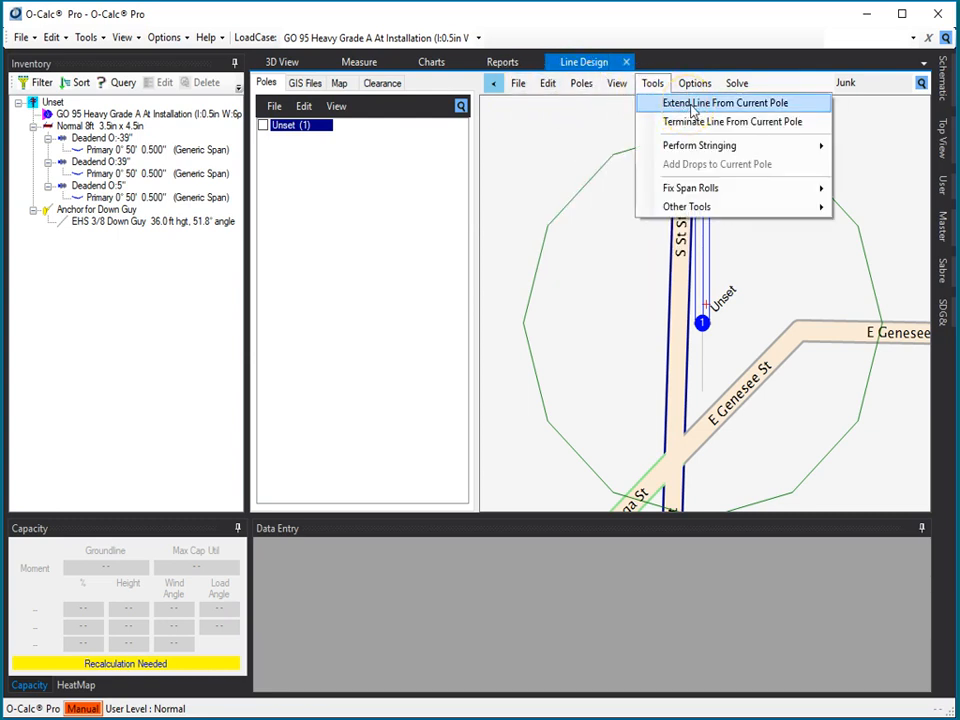
pyautogui.click(691, 104)
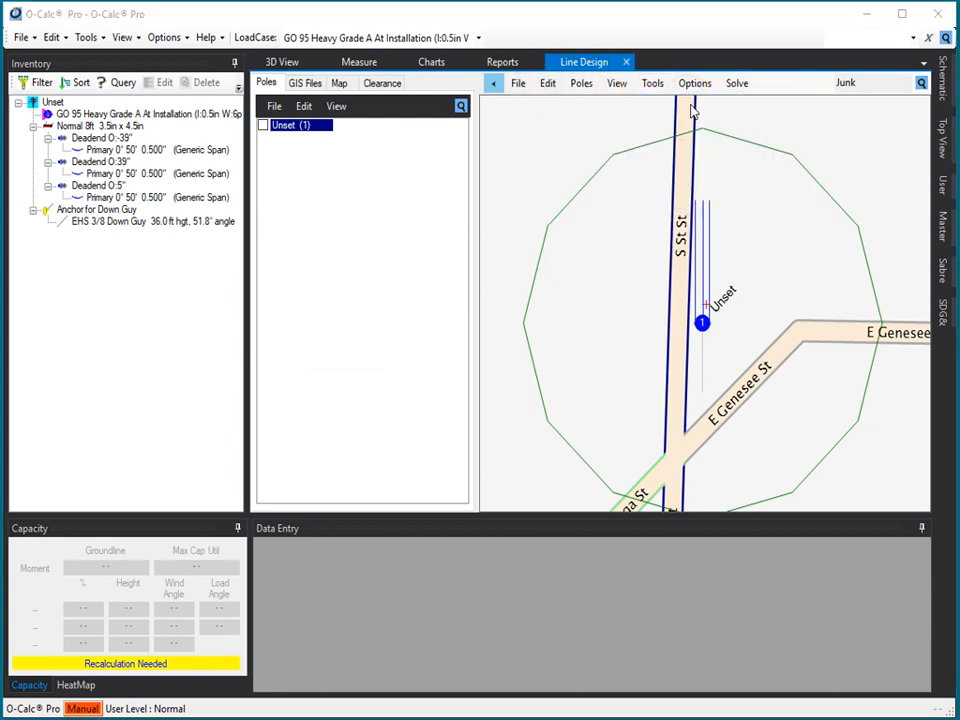
pyautogui.click(709, 206)
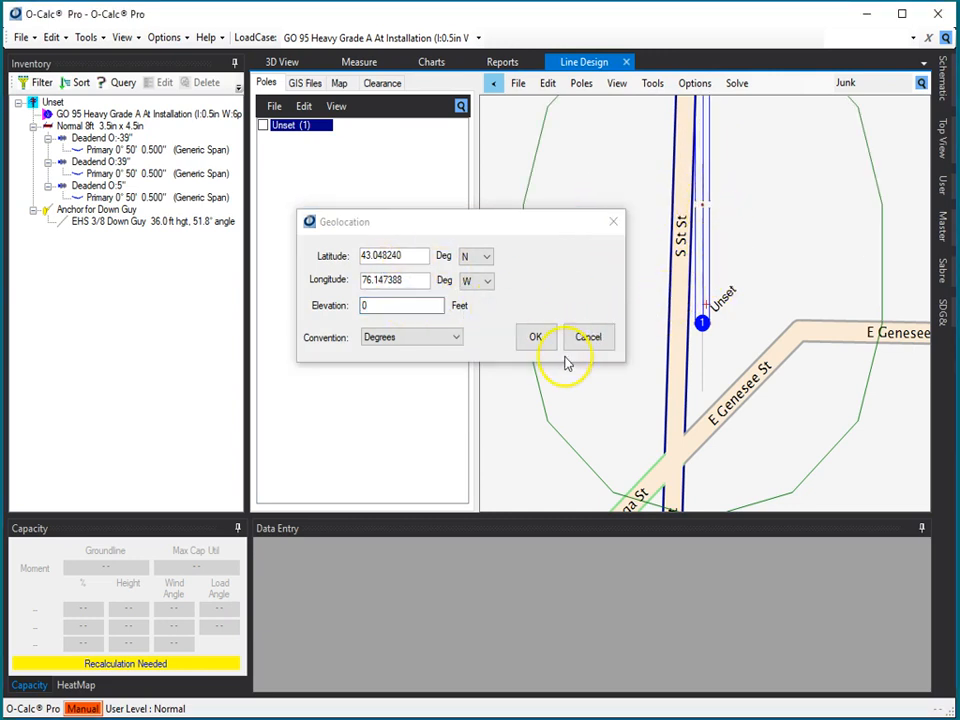
pyautogui.click(537, 338)
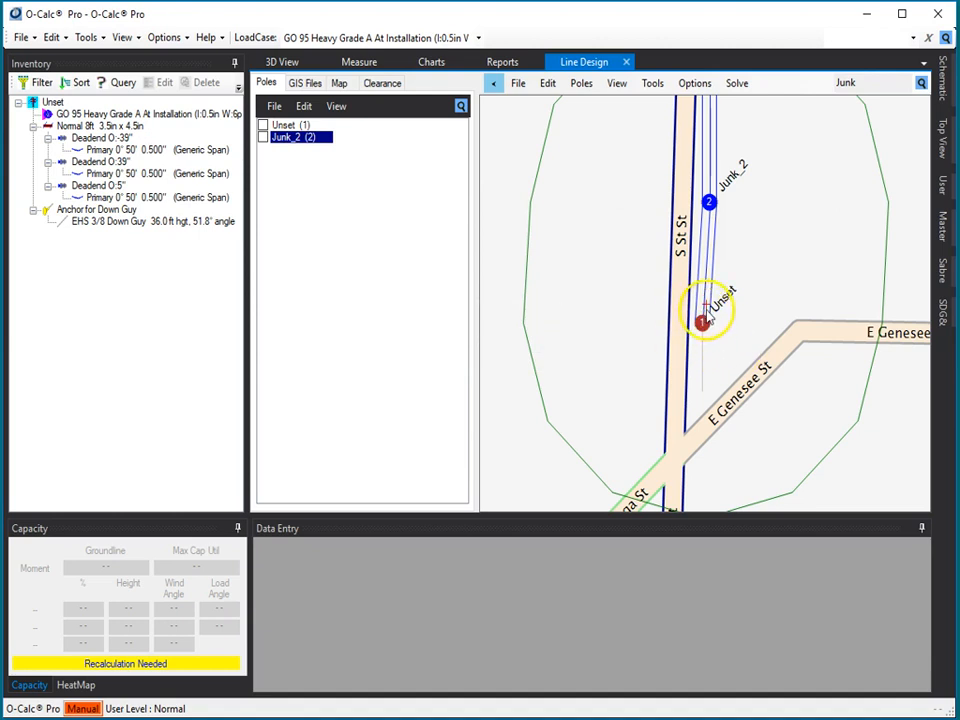
# - Rotate the outgoing spans of the second pole by 14 degrees
pyautogui.moveTo(735, 146); pyautogui.dragTo(732, 235)
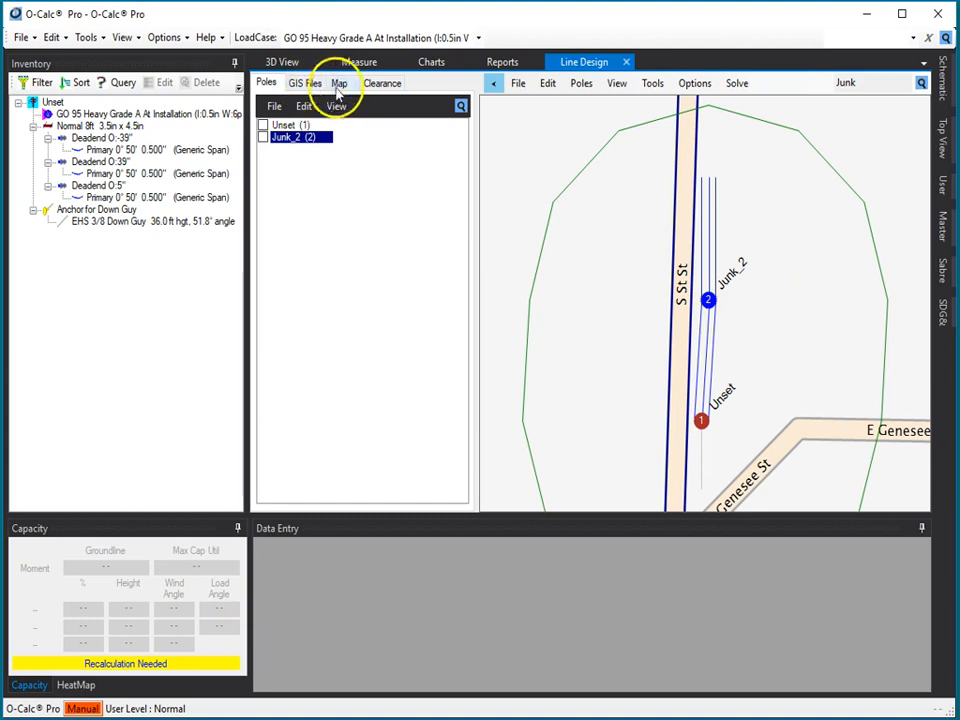
pyautogui.click(306, 111)
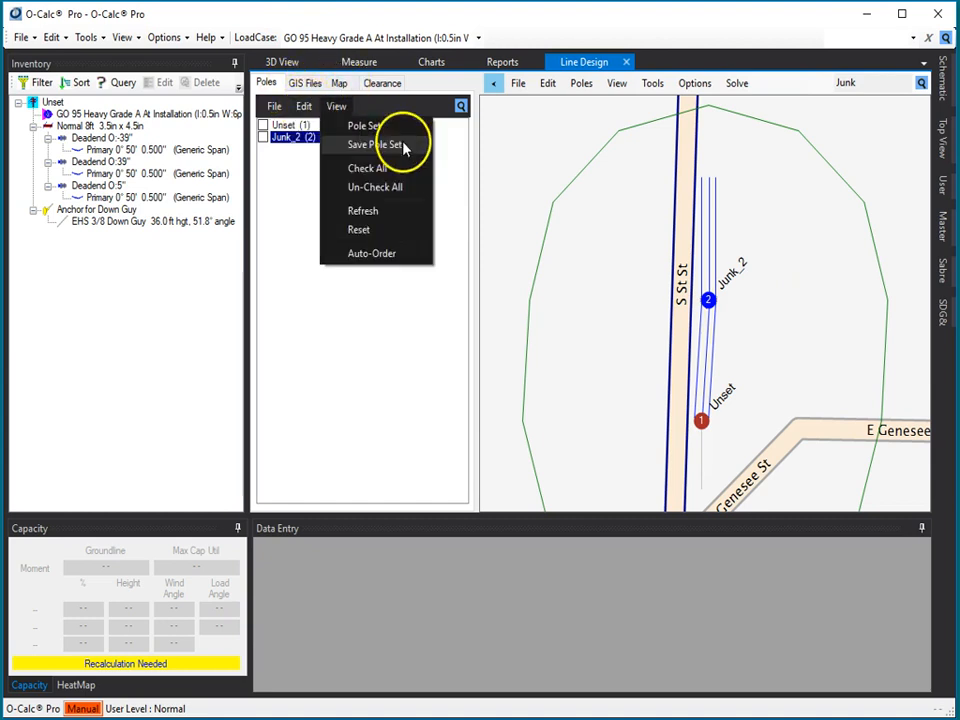
pyautogui.click(340, 144)
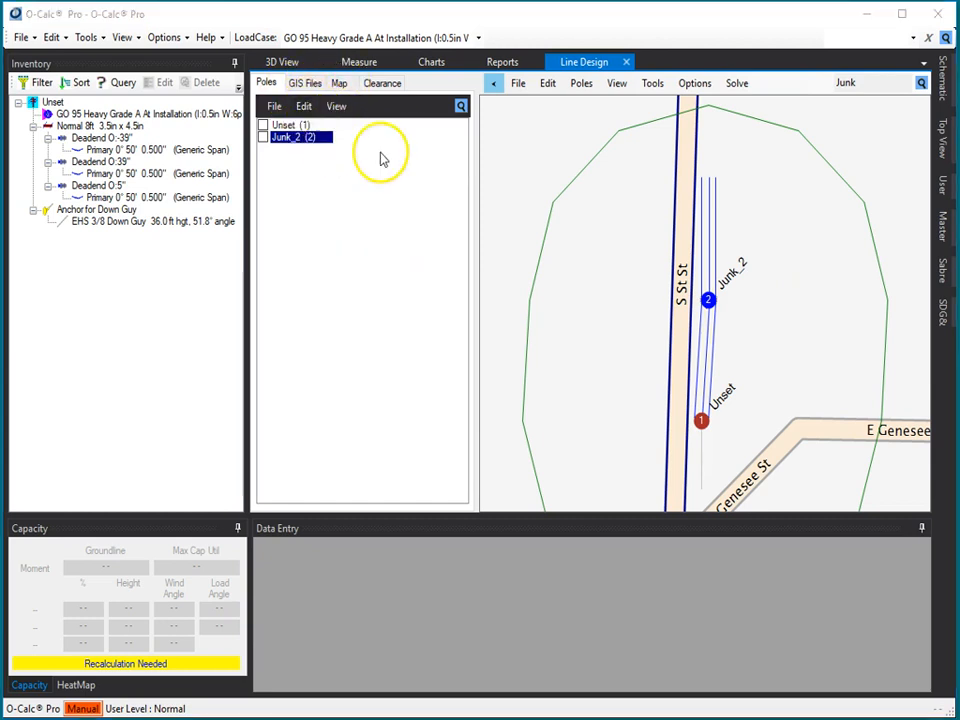
pyautogui.moveTo(708, 182); pyautogui.dragTo(734, 188)
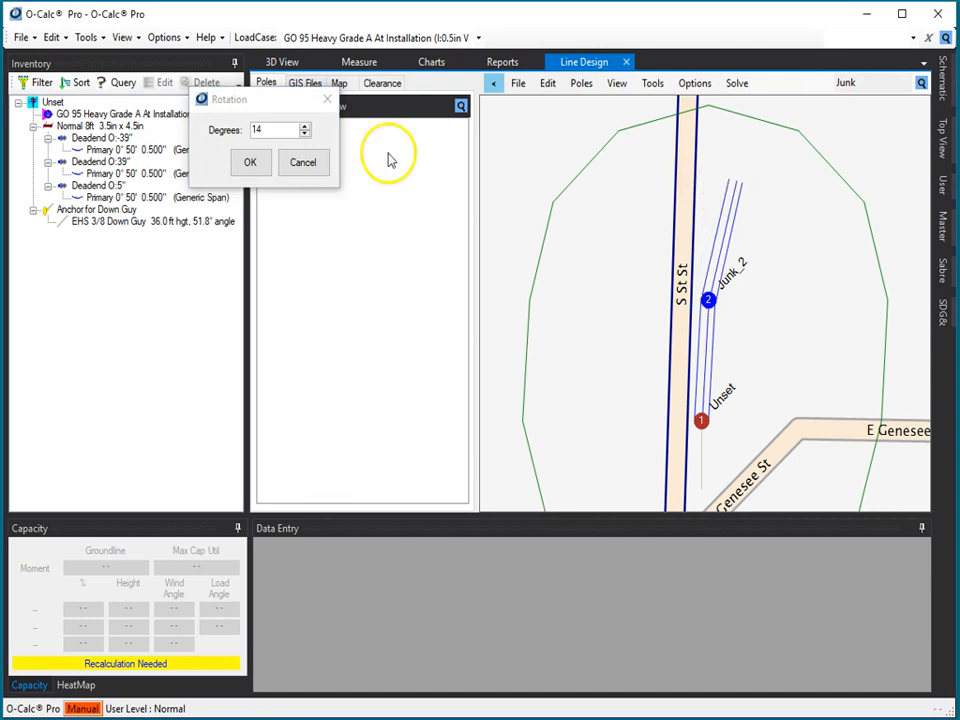
pyautogui.click(251, 163)
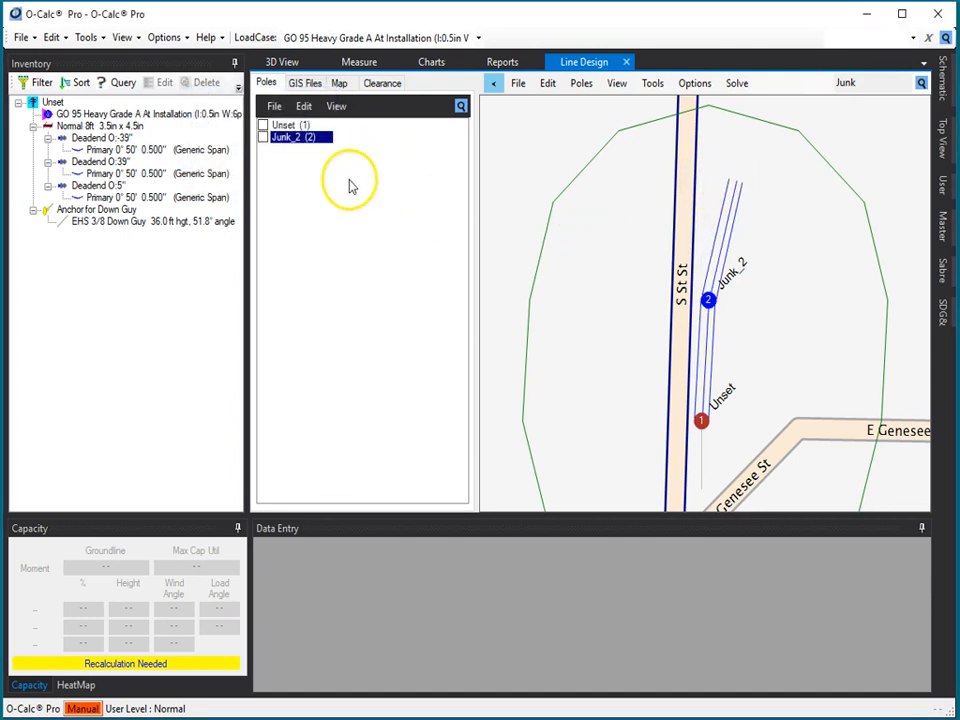
# - Extend the line from the second pole, placing a third pole at the rotated span ends at about 43.048373° N, 76.147343° W, elevation 0 feet
pyautogui.click(582, 83)
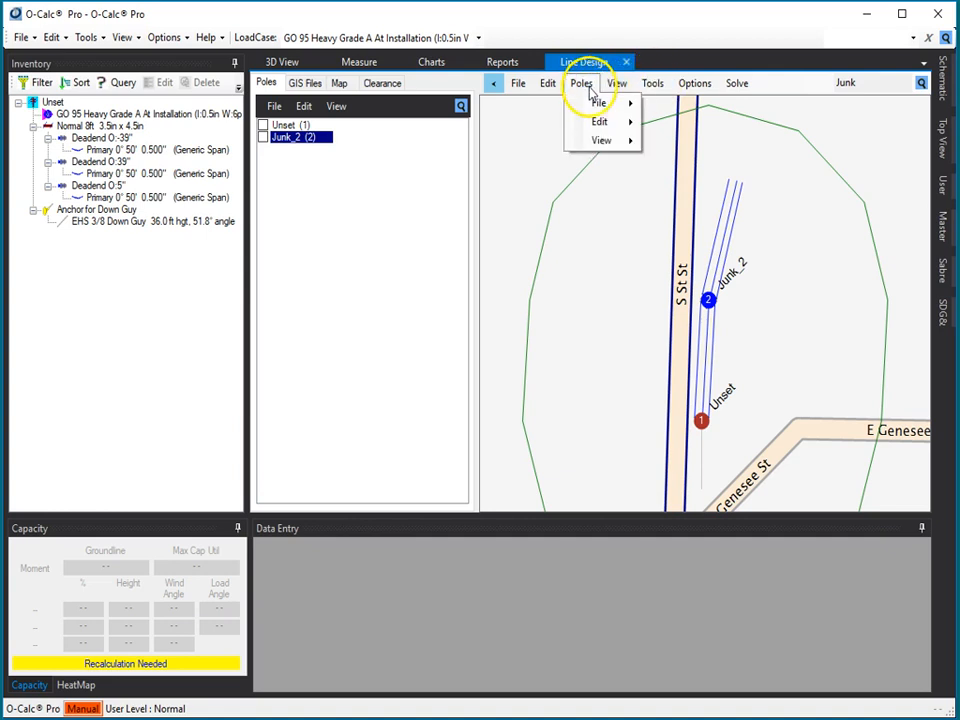
pyautogui.moveTo(619, 84)
pyautogui.moveTo(652, 83)
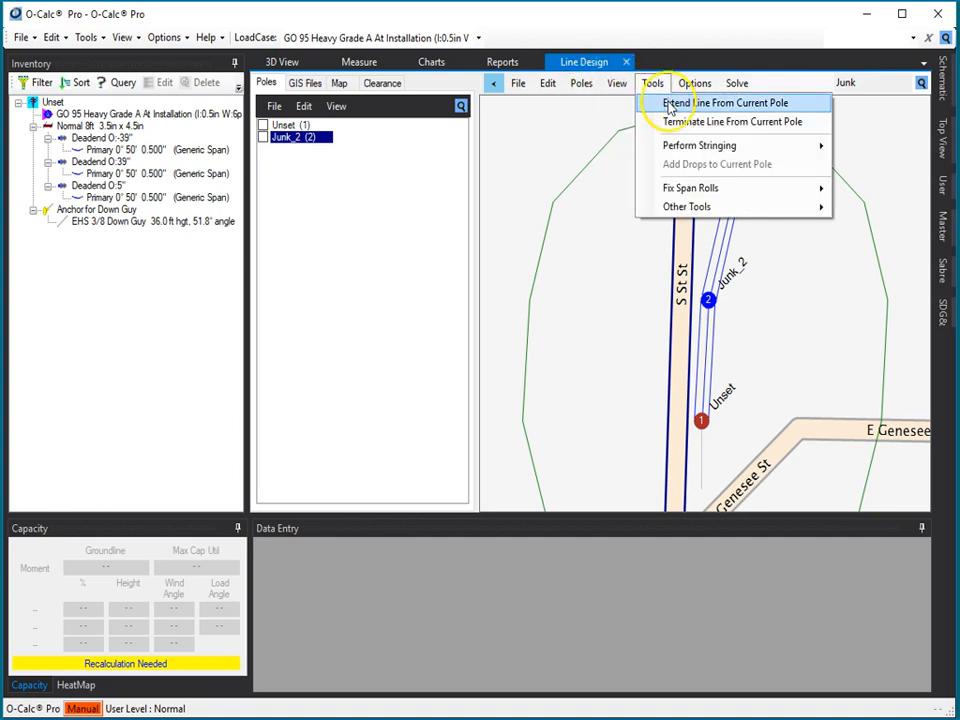
pyautogui.click(670, 105)
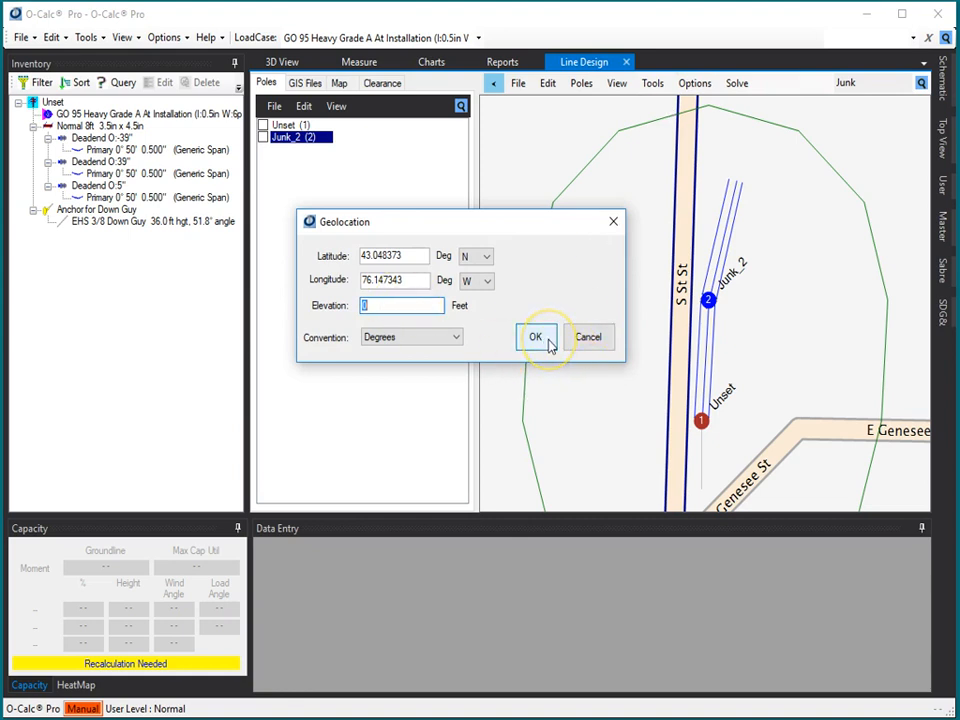
pyautogui.click(736, 185)
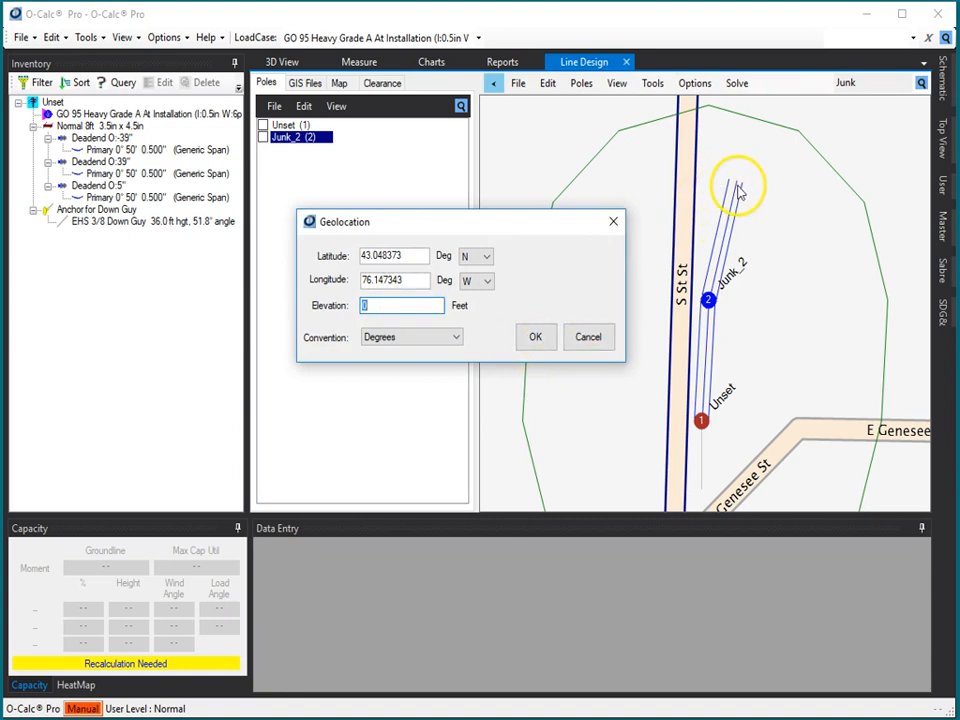
pyautogui.click(556, 338)
pyautogui.click(546, 339)
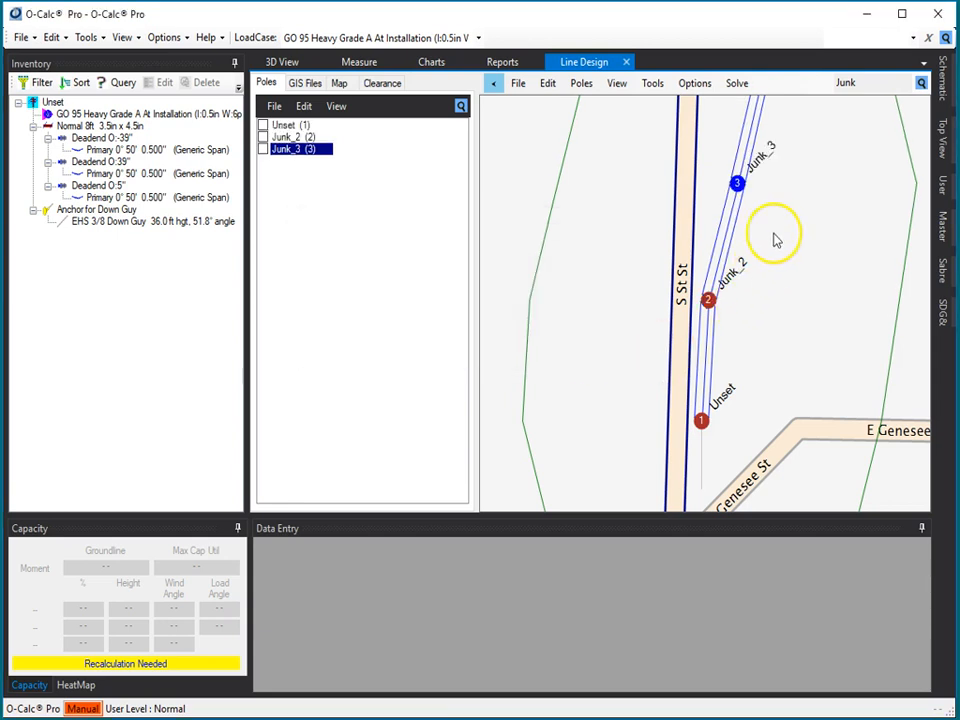